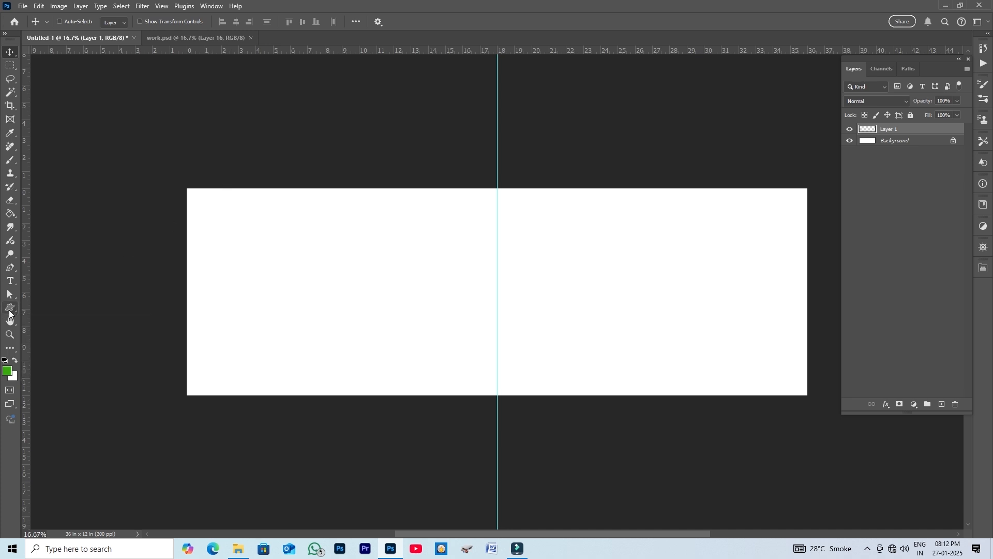
- Draw a label-style custom shape about 15.5 in wide and position it against the canvas's left edge
{"action": "left_click", "coordinate": [10, 311]}
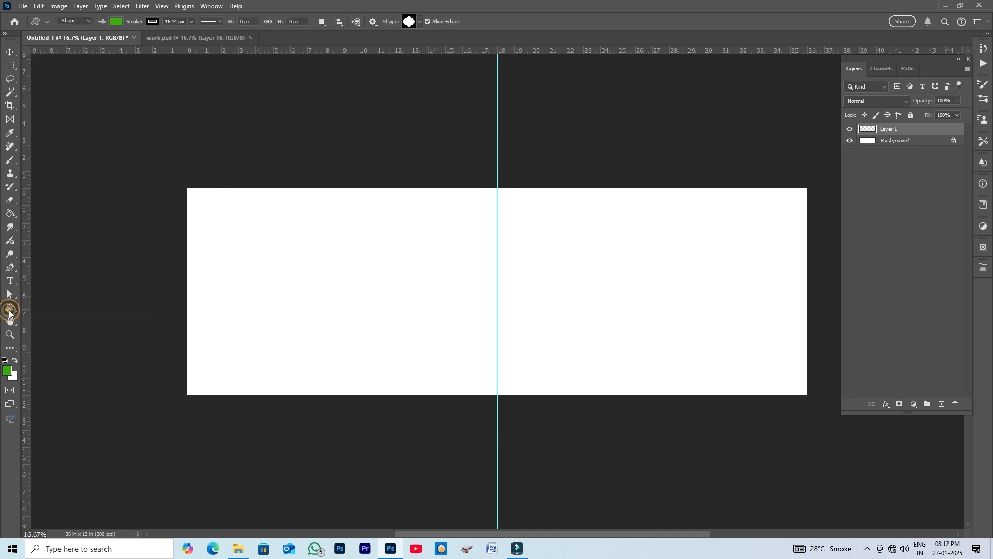
{"action": "left_click", "coordinate": [420, 21]}
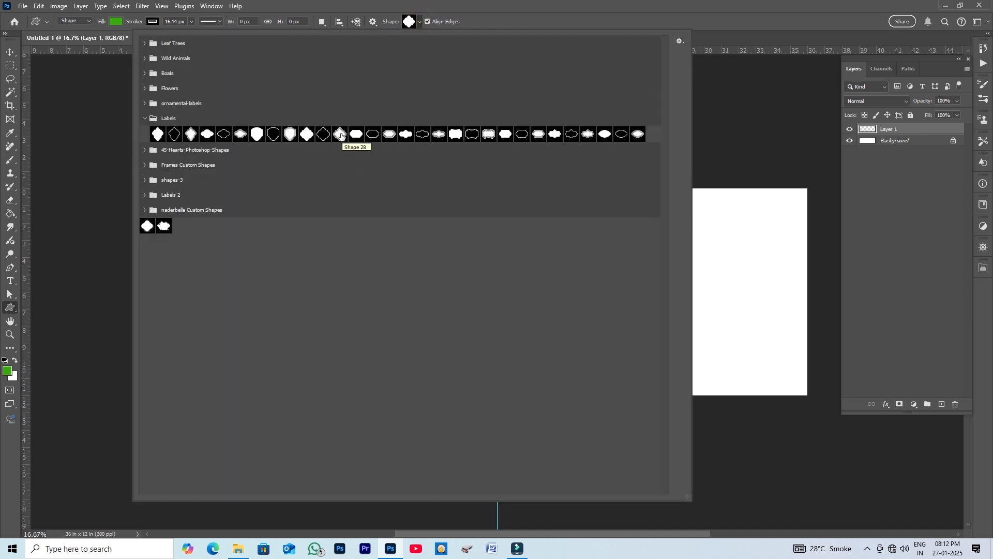
{"action": "left_click", "coordinate": [307, 134]}
{"action": "left_click", "coordinate": [607, 2]}
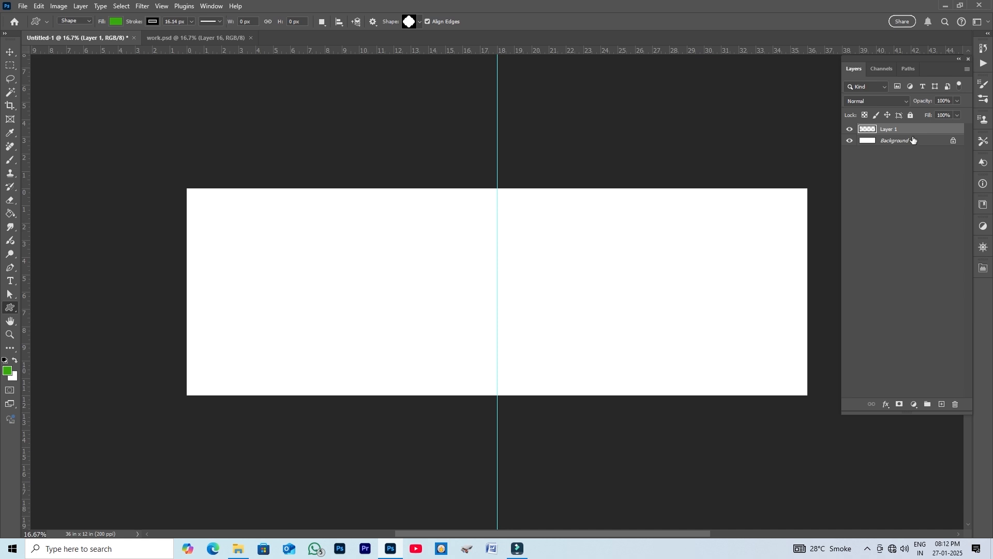
{"action": "left_click_drag", "start_coordinate": [179, 196], "coordinate": [445, 449]}
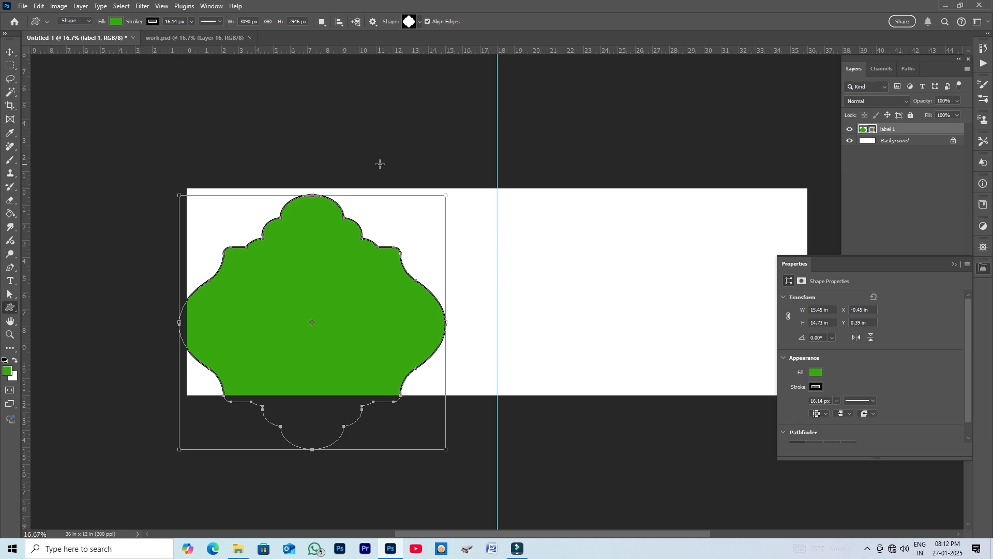
{"action": "left_click", "coordinate": [10, 52]}
{"action": "left_click_drag", "start_coordinate": [327, 299], "coordinate": [214, 266]}
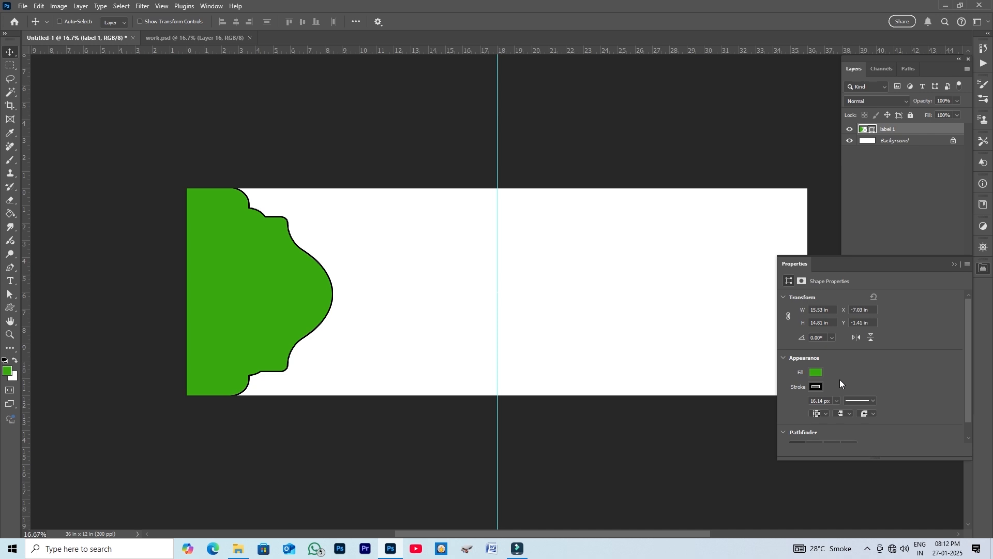
- Set the label shape's stroke colour to purple and widen the stroke to about 36 px
{"action": "left_click", "coordinate": [817, 387]}
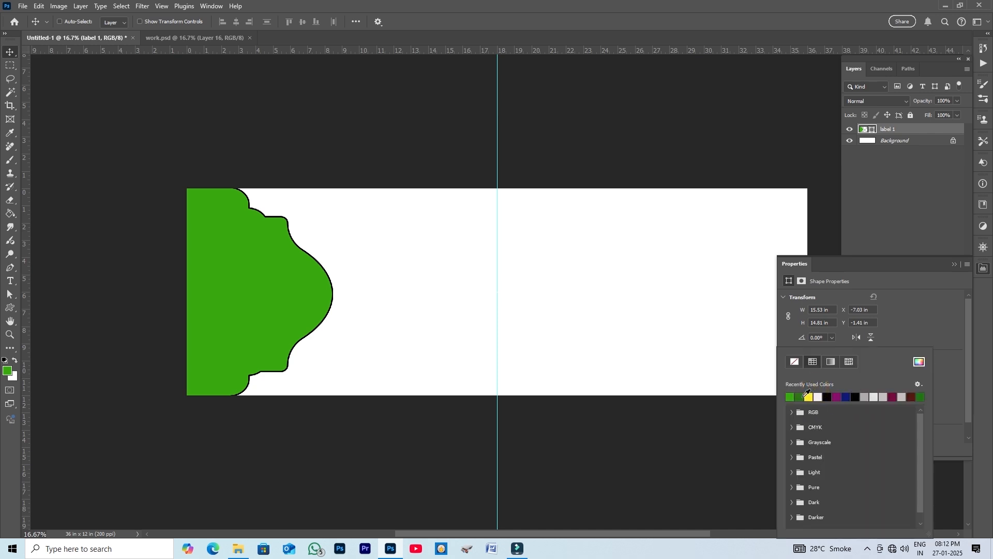
{"action": "left_click", "coordinate": [808, 396]}
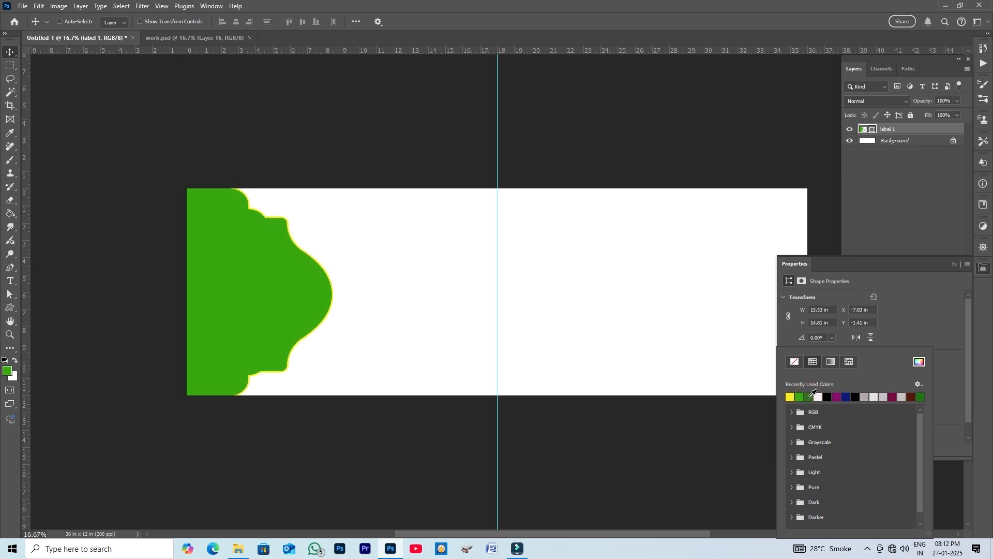
{"action": "left_click", "coordinate": [836, 397]}
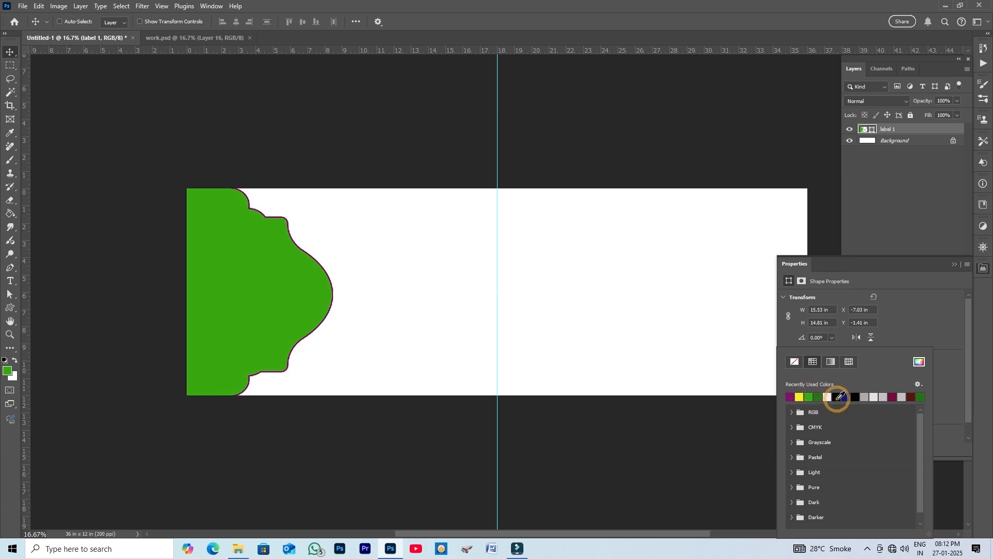
{"action": "left_click", "coordinate": [924, 319]}
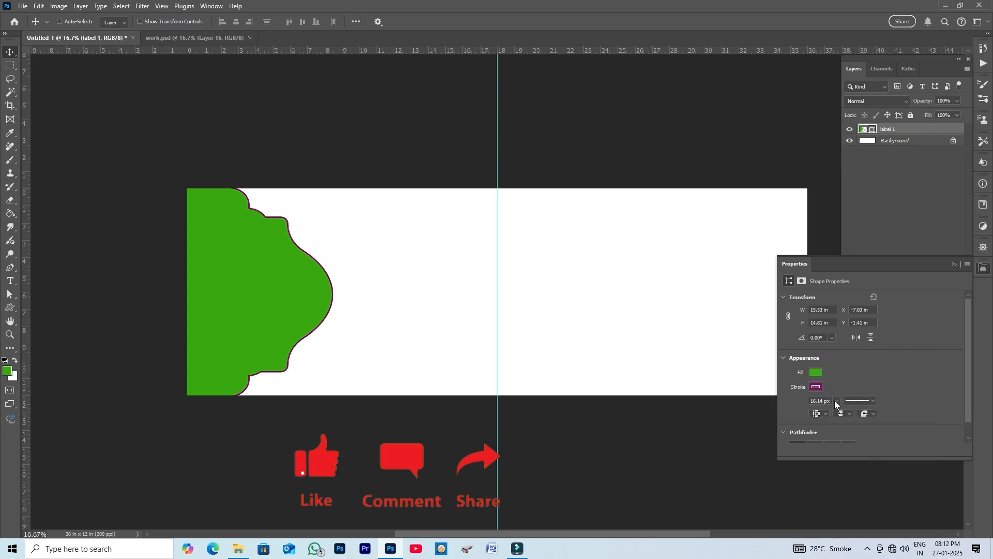
{"action": "left_click", "coordinate": [836, 400]}
{"action": "left_click_drag", "start_coordinate": [840, 412], "coordinate": [843, 412]}
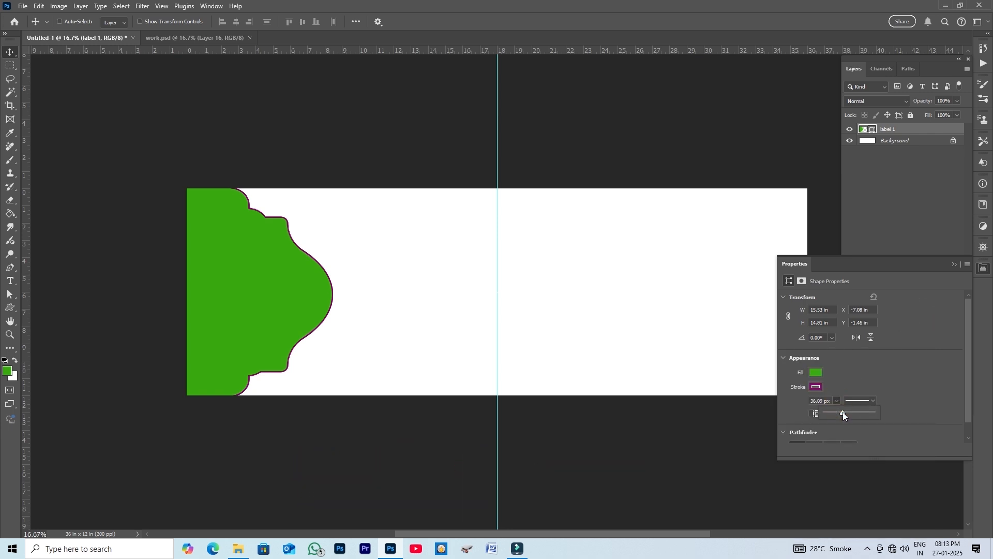
{"action": "left_click", "coordinate": [984, 268]}
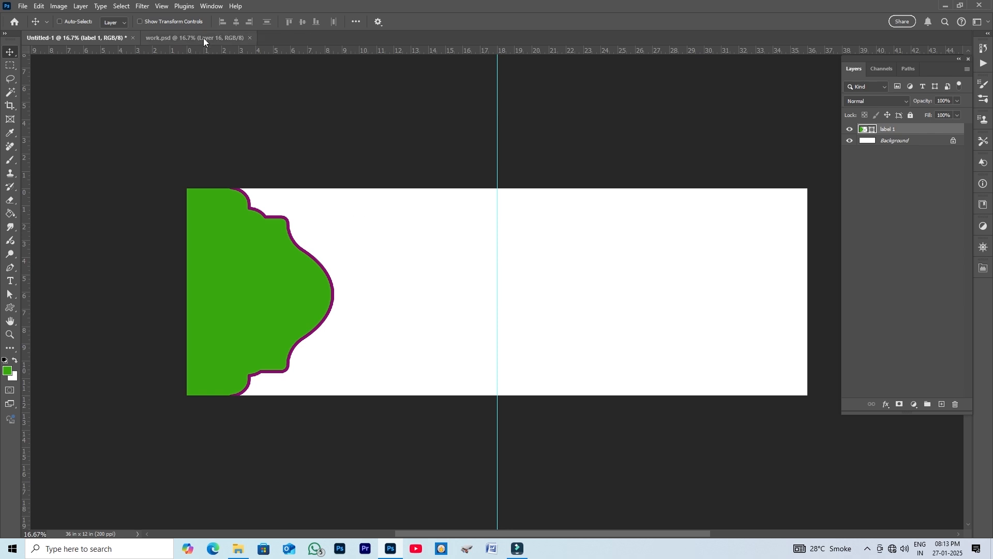
- Copy the bride photo layer from sample.psd into the banner document over the label shape
{"action": "left_click", "coordinate": [316, 38]}
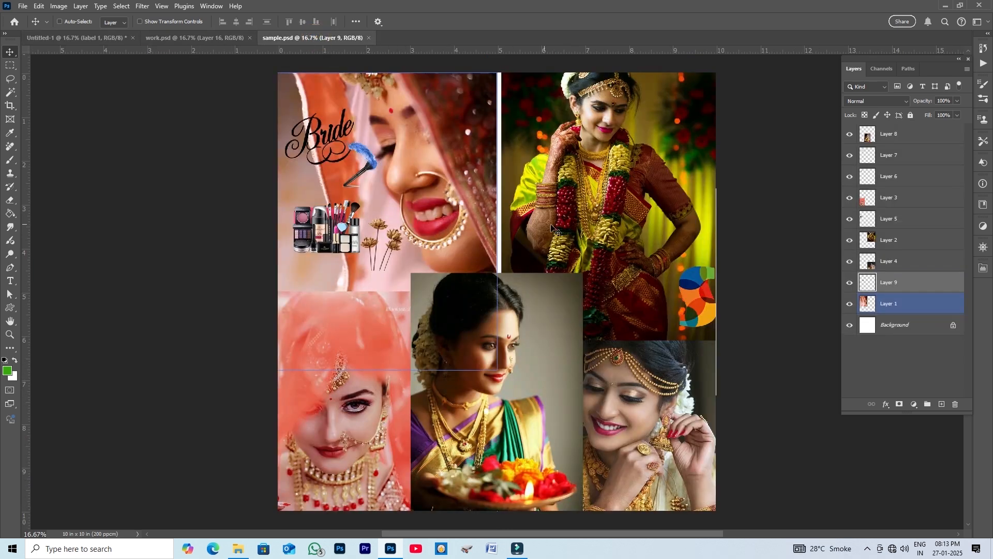
{"action": "left_click", "coordinate": [603, 165], "text": "ctrl"}
{"action": "right_click", "coordinate": [600, 154], "text": "ctrl"}
{"action": "left_click", "coordinate": [612, 161]}
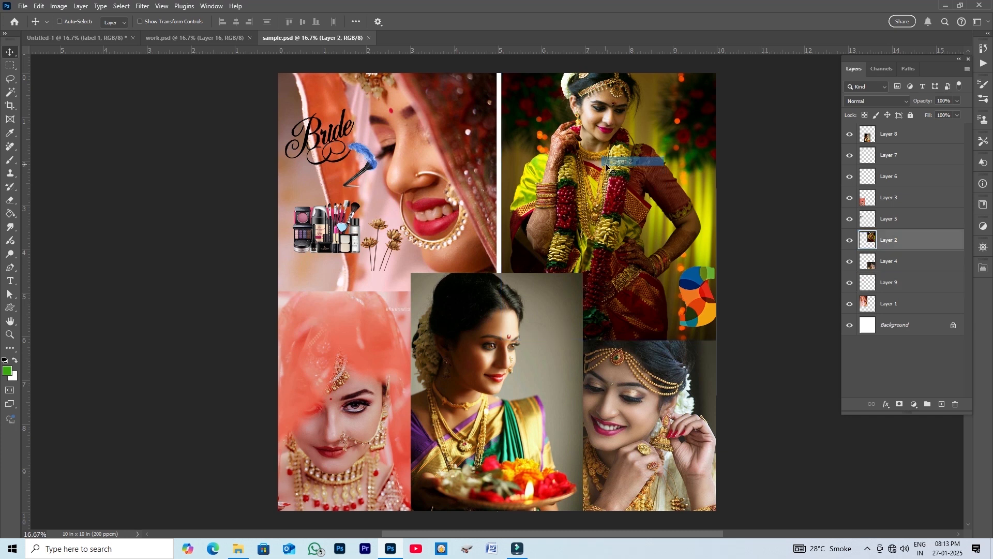
{"action": "left_click_drag", "start_coordinate": [611, 159], "coordinate": [105, 40]}
{"action": "left_click_drag", "start_coordinate": [205, 209], "coordinate": [279, 303]}
- Create a clipping mask so the photo shows only inside the label shape, and reposition it
{"action": "right_click", "coordinate": [929, 134]}
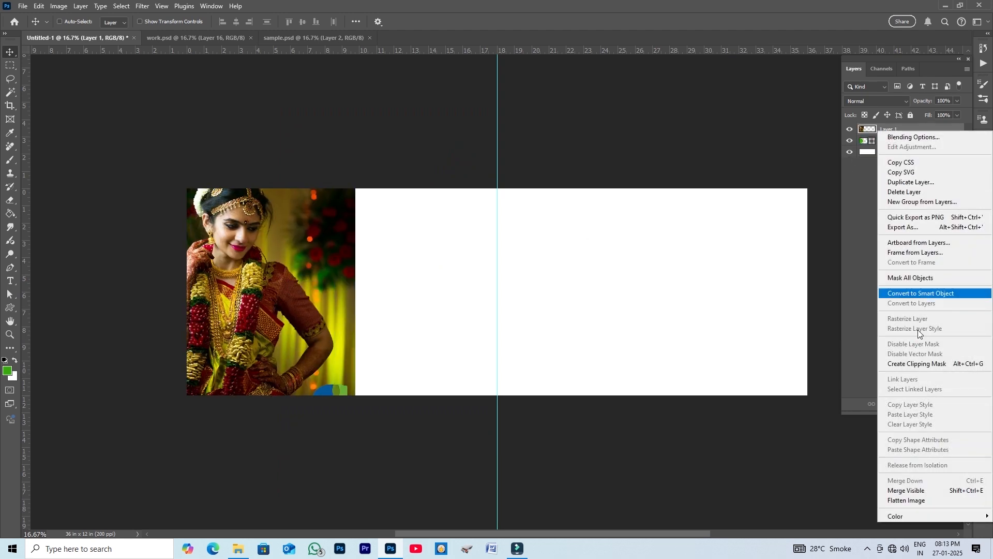
{"action": "left_click", "coordinate": [931, 365]}
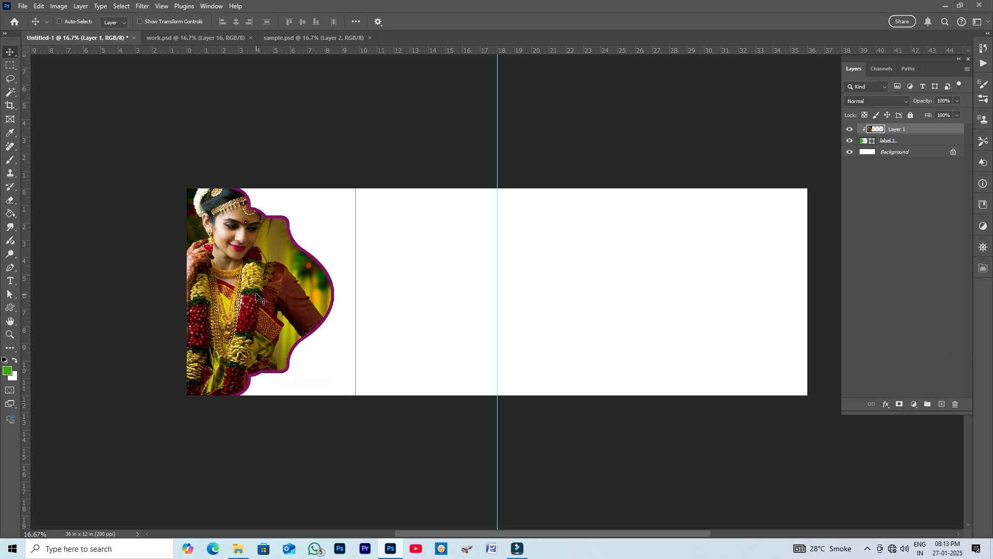
{"action": "left_click_drag", "start_coordinate": [256, 295], "coordinate": [251, 322]}
- Scale down and reposition the clipped photo with Free Transform
{"action": "key", "text": "ctrl+t"}
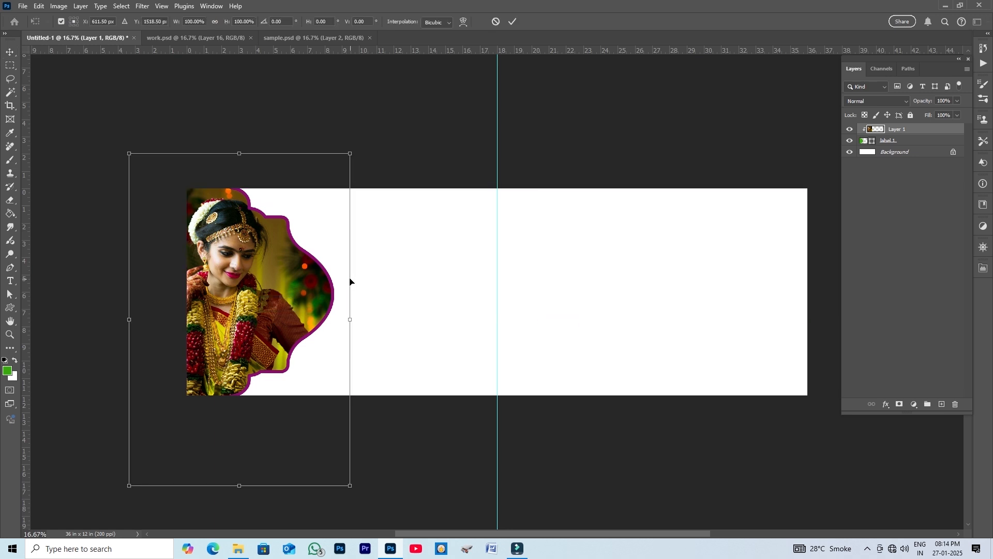
{"action": "left_click_drag", "start_coordinate": [351, 154], "coordinate": [330, 182]}
{"action": "left_click_drag", "start_coordinate": [313, 216], "coordinate": [319, 197]}
{"action": "left_click", "coordinate": [513, 21]}
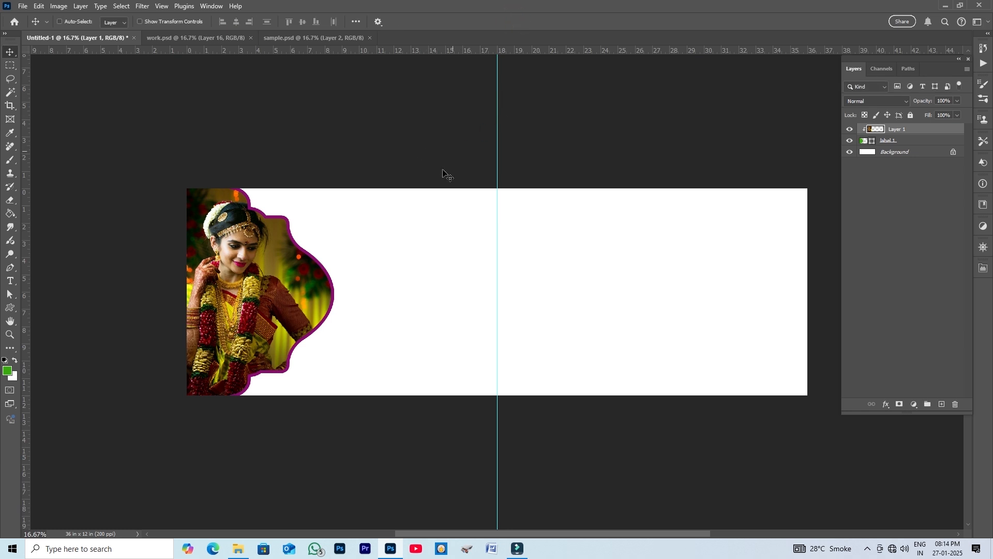
- Select the Background layer and add a new empty layer above it
{"action": "right_click", "coordinate": [404, 273]}
{"action": "left_click", "coordinate": [427, 277]}
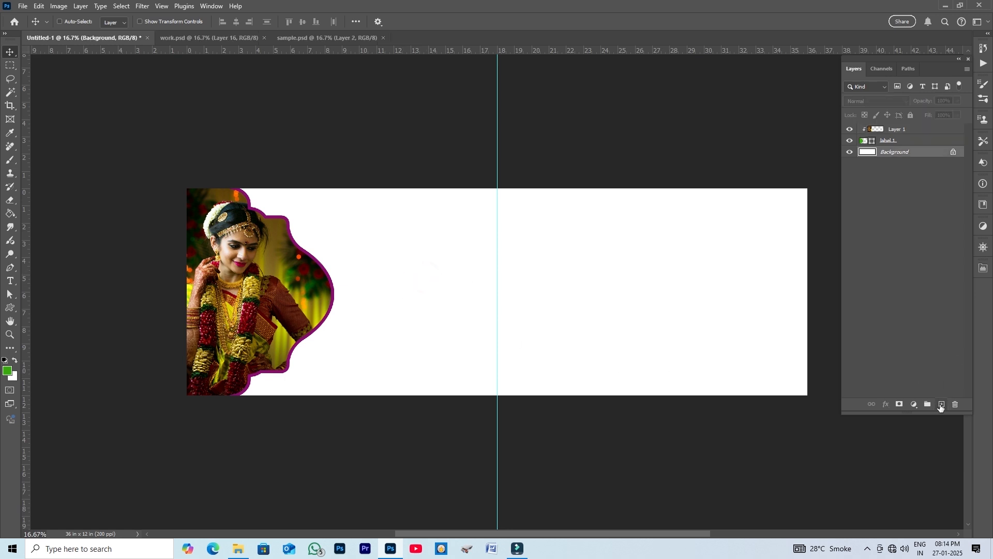
{"action": "left_click", "coordinate": [942, 404]}
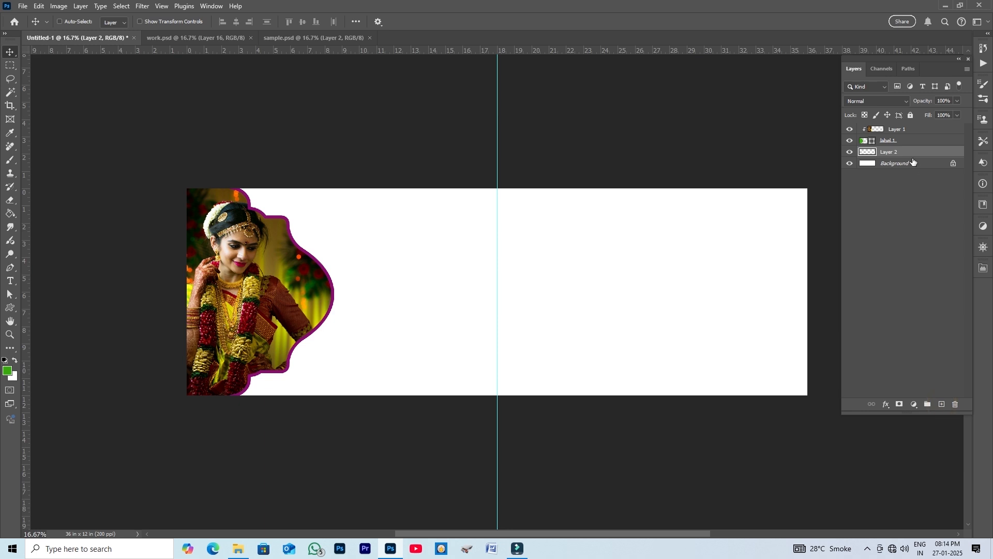
{"action": "left_click_drag", "start_coordinate": [926, 158], "coordinate": [913, 129]}
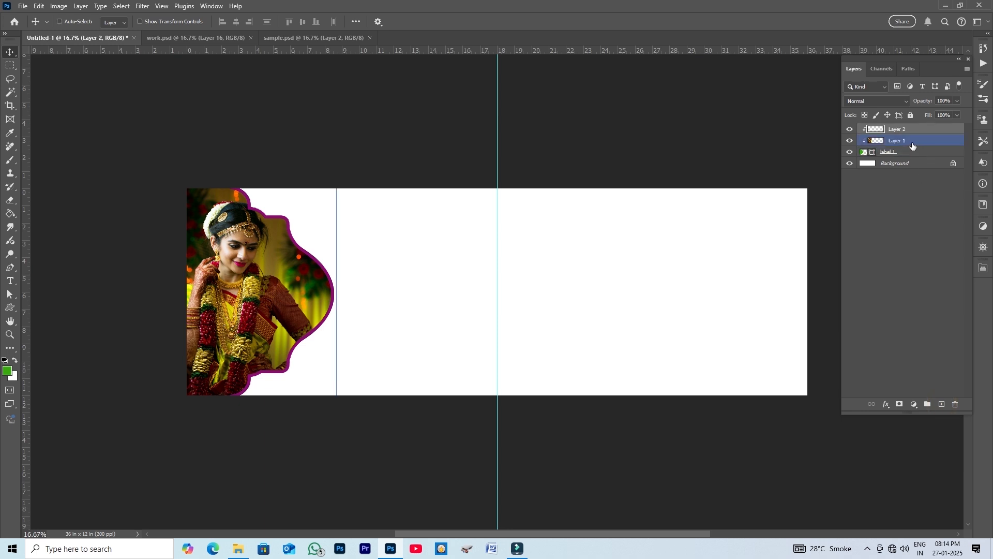
{"action": "key", "text": "ctrl+z"}
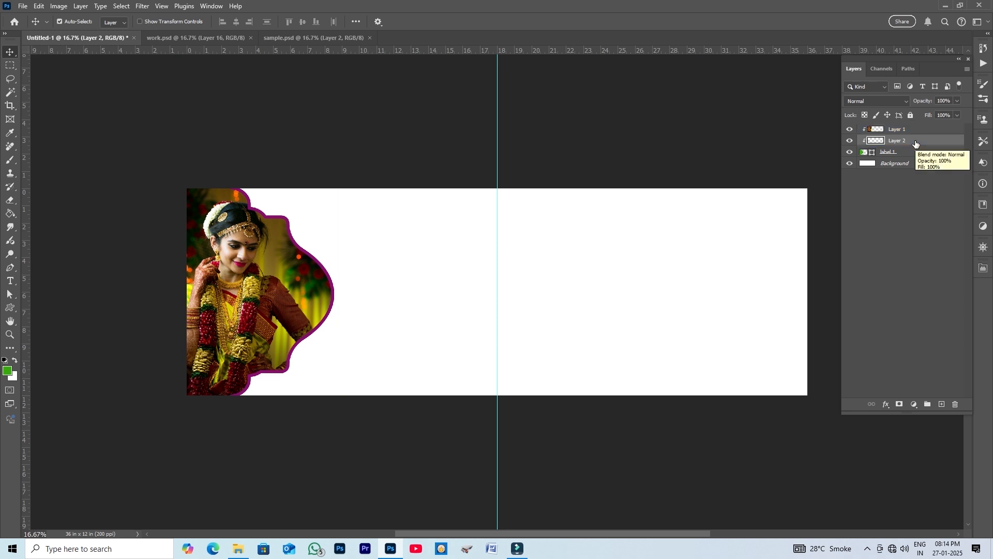
{"action": "key", "text": "ctrl+z"}
- Group the photo and label shape layers, then bring the new empty layer above the group
{"action": "left_click", "coordinate": [942, 129]}
{"action": "left_click", "coordinate": [939, 140], "text": "shift"}
{"action": "left_click", "coordinate": [871, 404]}
{"action": "key", "text": "ctrl+g"}
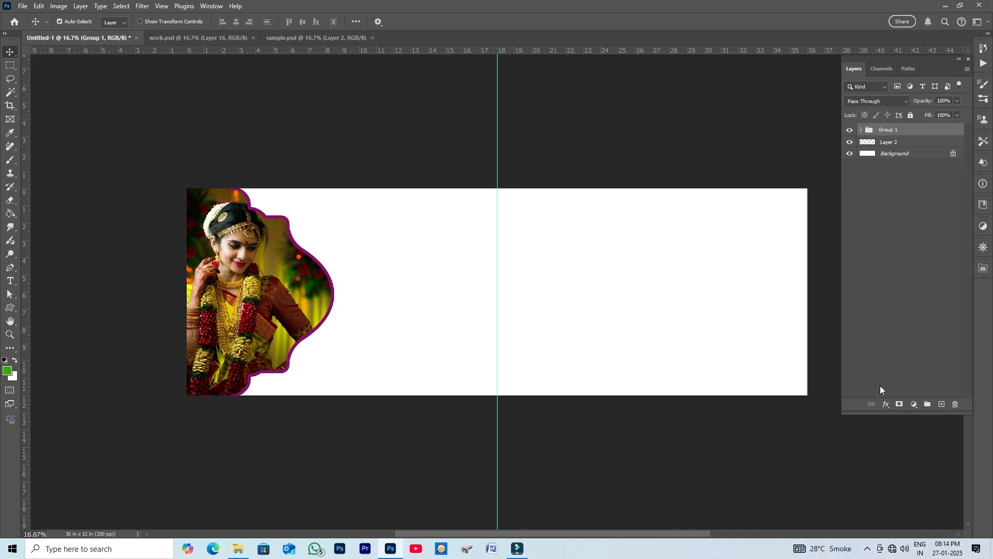
{"action": "left_click", "coordinate": [924, 144]}
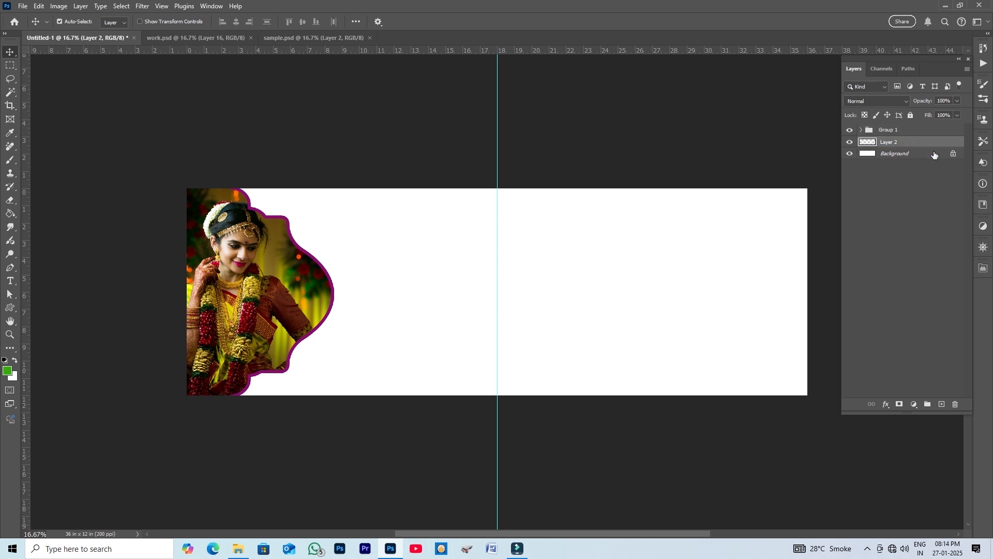
{"action": "key", "text": "ctrl+bracketright"}
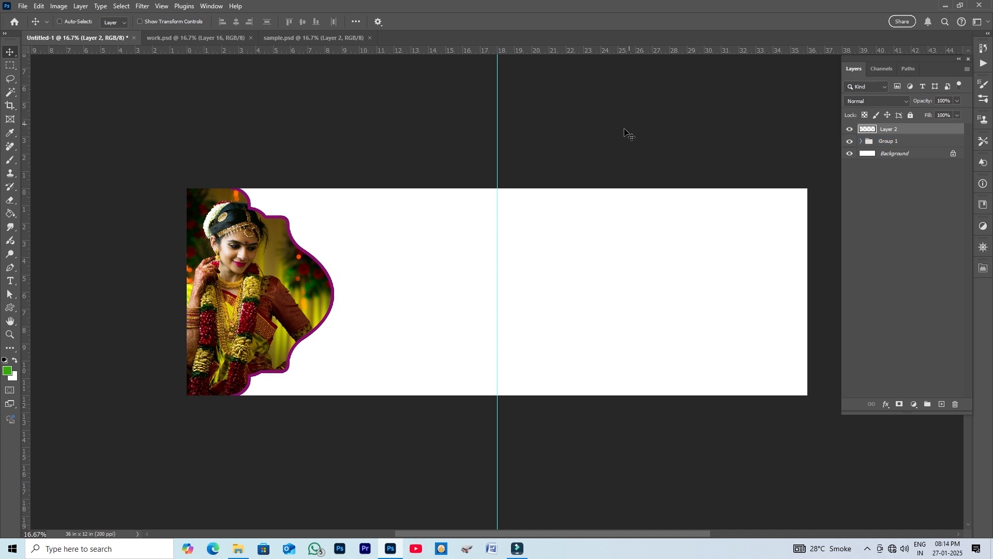
- Choose the Brush tool with Sampled Brush 723 and enlarge the brush to about 1500 px
{"action": "left_click", "coordinate": [11, 160]}
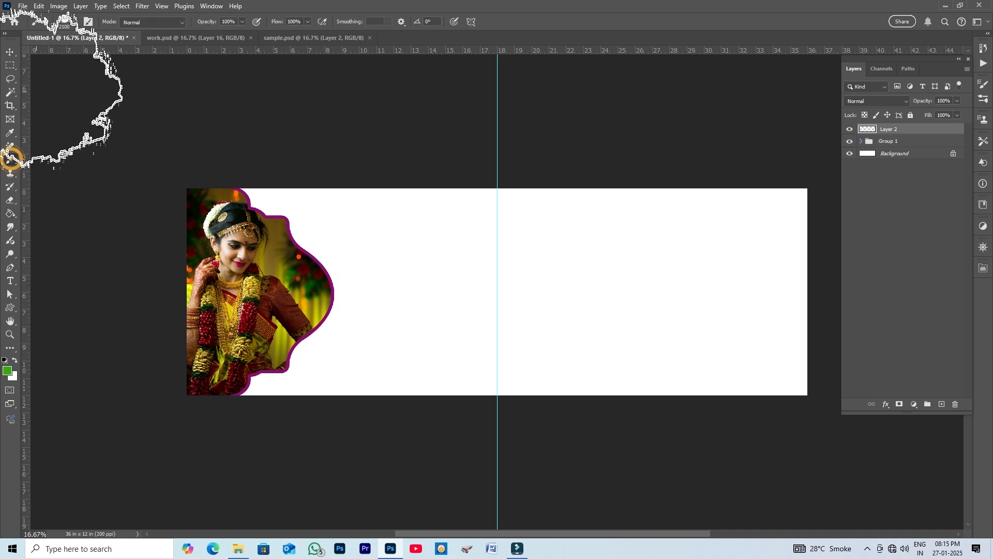
{"action": "left_click", "coordinate": [75, 22]}
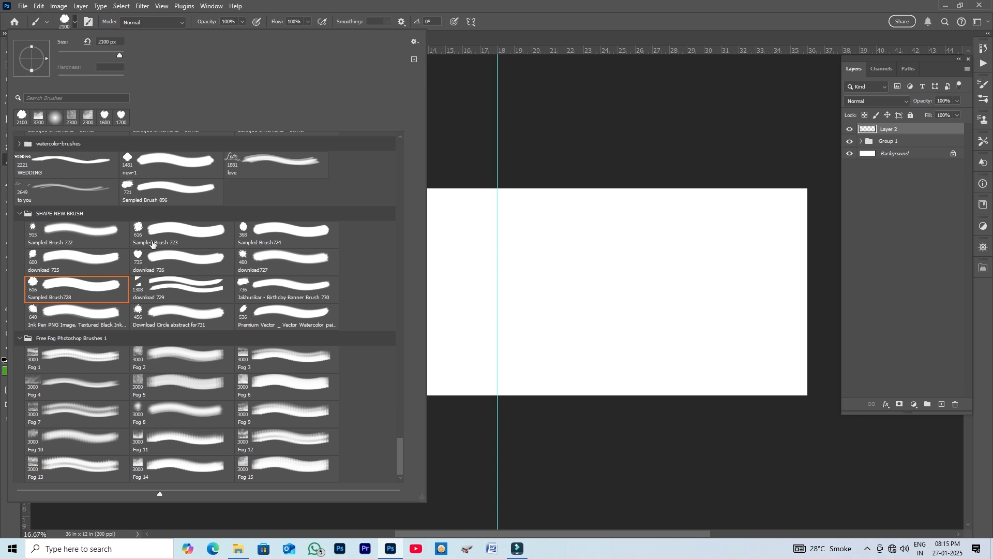
{"action": "left_click", "coordinate": [138, 228]}
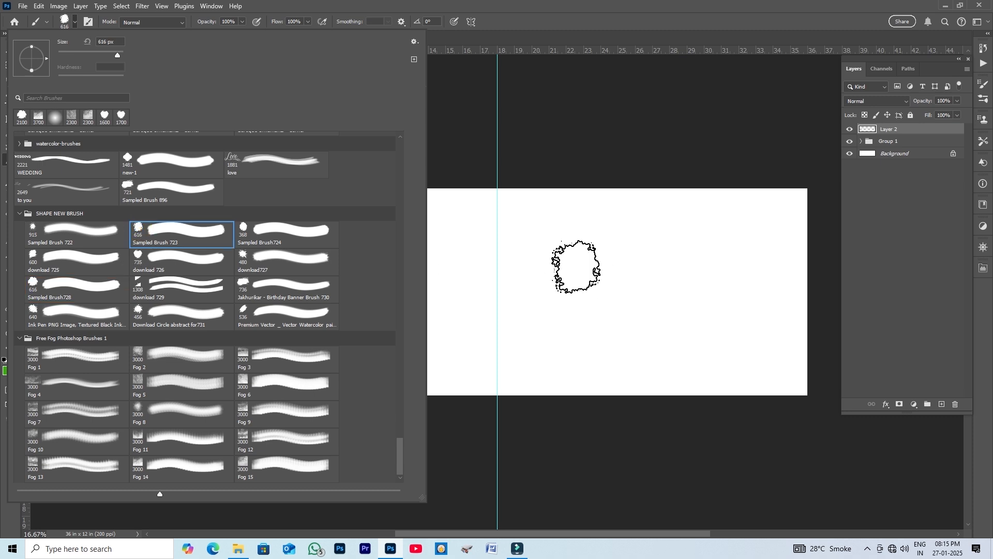
{"action": "left_click", "coordinate": [548, 12]}
{"action": "key", "text": "bracketright"}
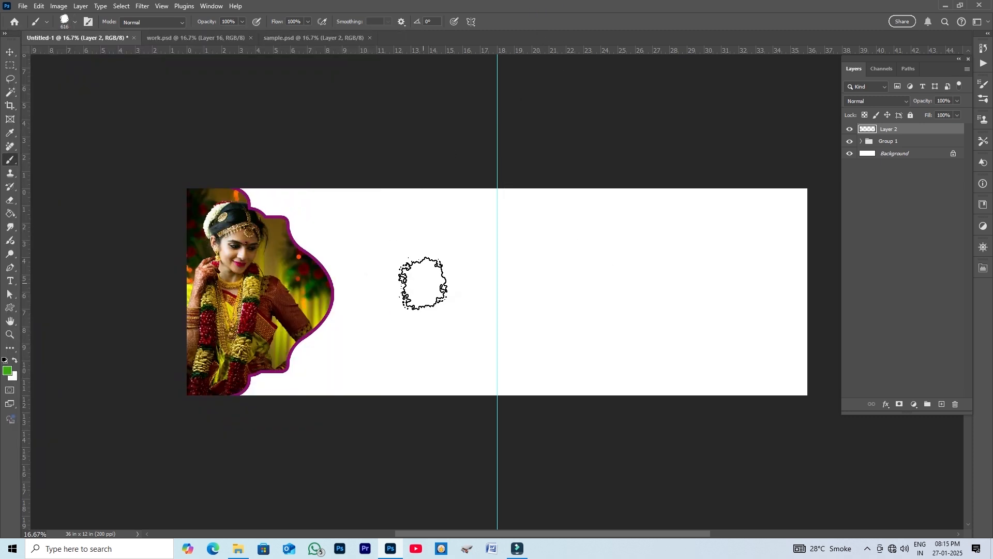
{"action": "key", "text": "bracketright"}
{"action": "key", "text": "bracketright"}
{"action": "key", "text": "bracketright"}
{"action": "key", "text": "bracketright"}
{"action": "key", "text": "bracketright"}
{"action": "key", "text": "bracketright"}
{"action": "key", "text": "bracketright"}
{"action": "key", "text": "bracketright"}
{"action": "key", "text": "bracketright"}
{"action": "key", "text": "bracketright"}
{"action": "key", "text": "bracketright"}
{"action": "key", "text": "bracketright"}
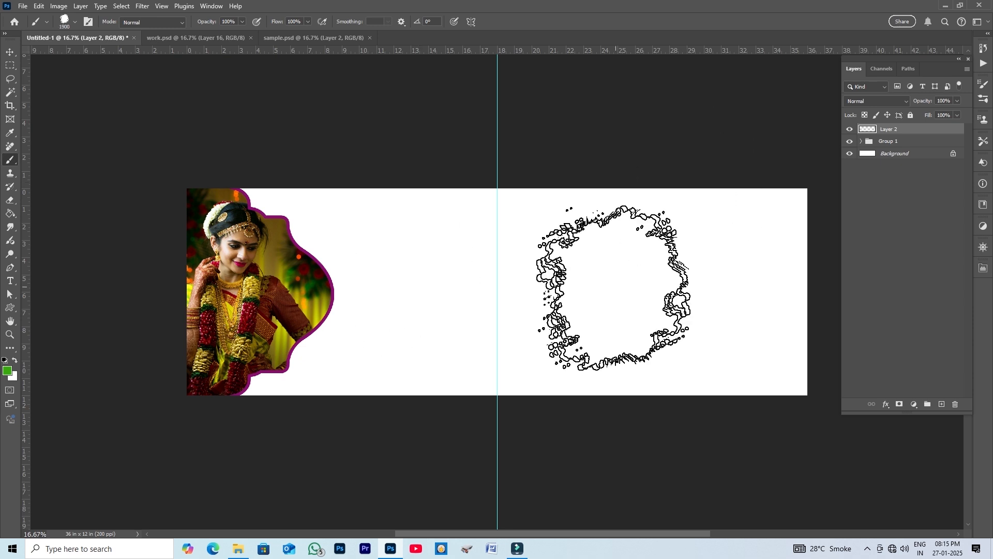
- Set the foreground colour to black and stamp one brush splash on the new layer beside the photo
{"action": "left_click", "coordinate": [8, 371]}
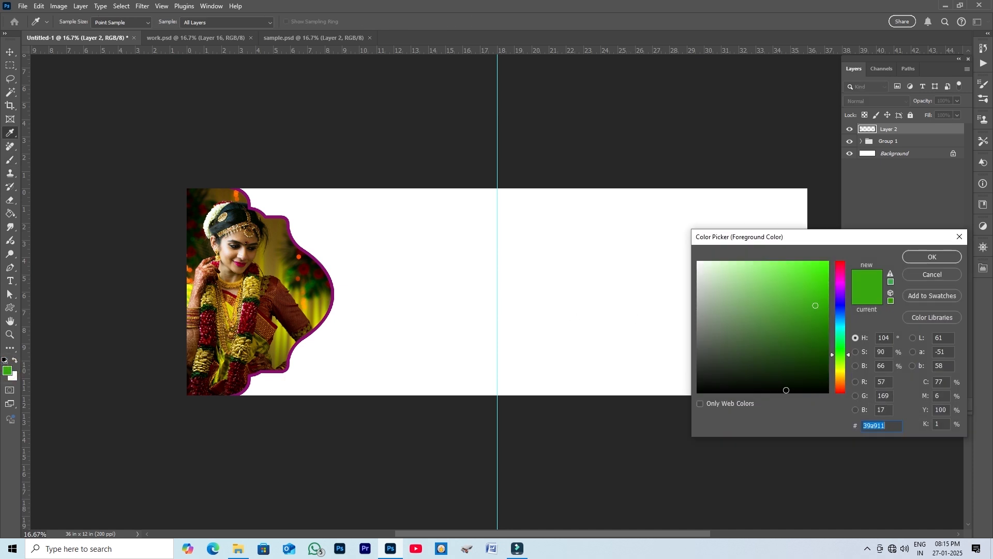
{"action": "left_click", "coordinate": [787, 390]}
{"action": "left_click", "coordinate": [948, 254]}
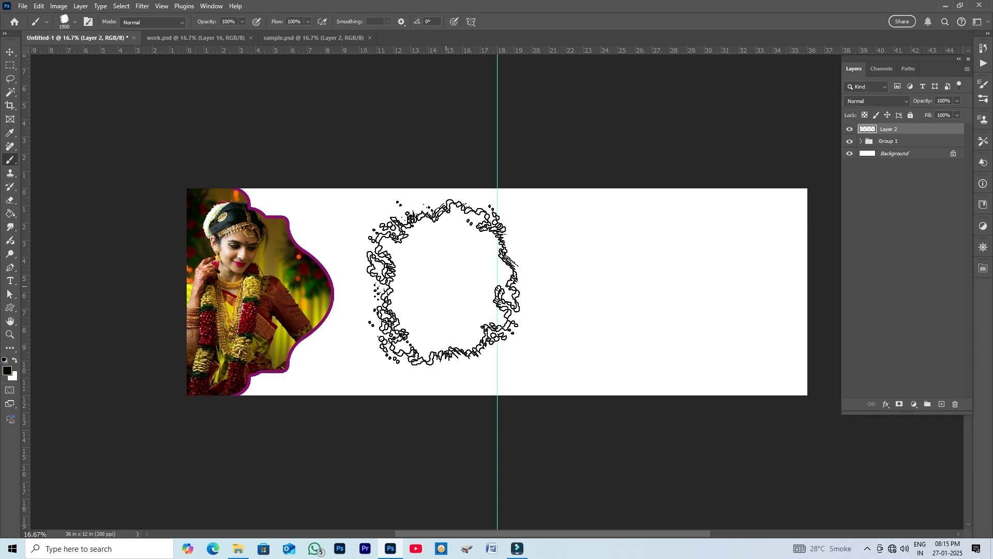
{"action": "left_click", "coordinate": [407, 279]}
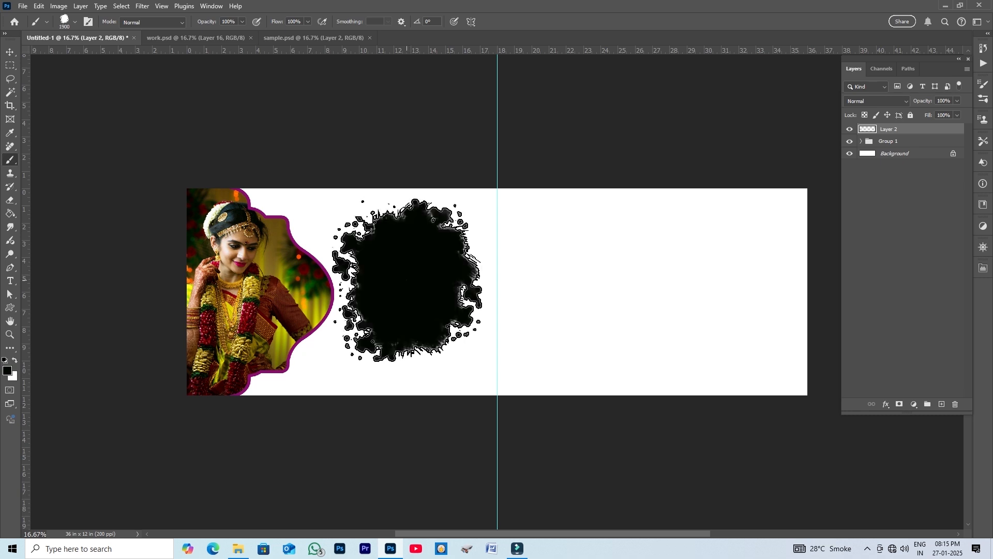
- Copy the bride photo holding the flower plate from sample.psd into the banner document
{"action": "left_click", "coordinate": [8, 52]}
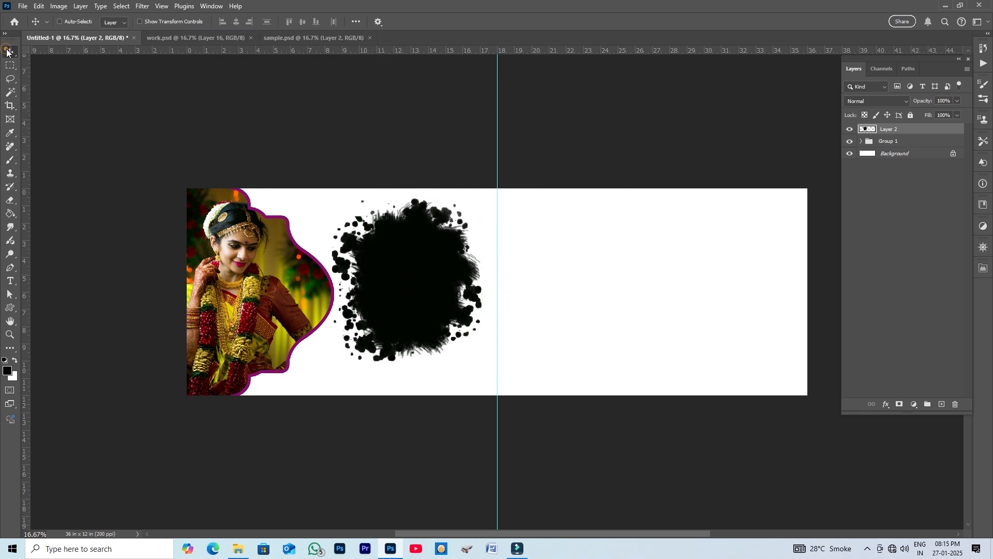
{"action": "left_click", "coordinate": [298, 38]}
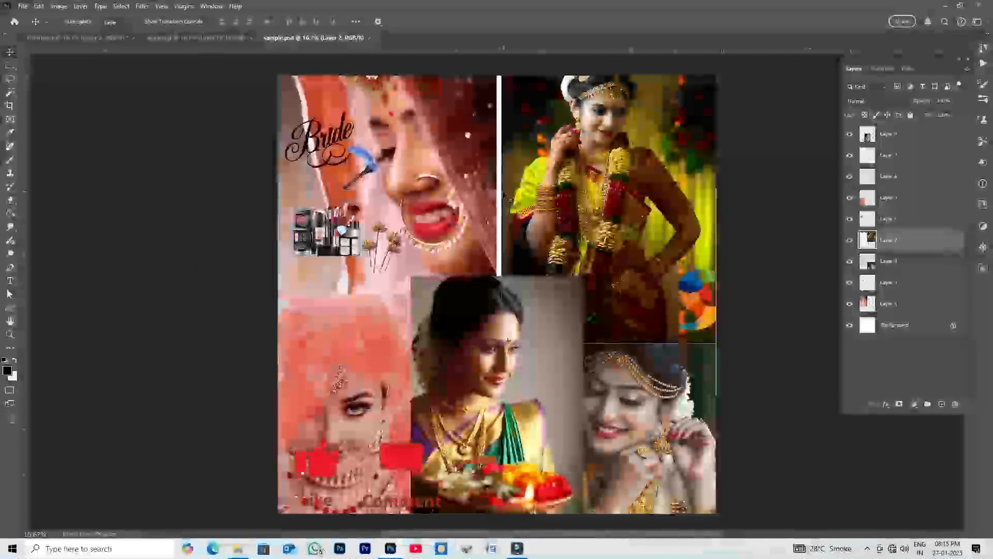
{"action": "left_click_drag", "start_coordinate": [494, 335], "coordinate": [519, 277]}
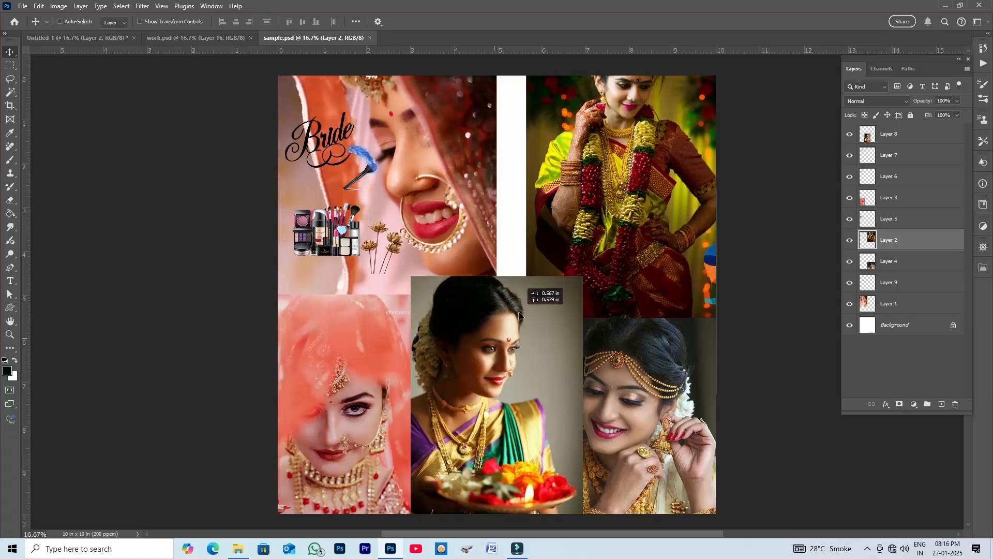
{"action": "left_click", "coordinate": [485, 357]}
{"action": "left_click_drag", "start_coordinate": [485, 357], "coordinate": [104, 36]}
{"action": "left_click_drag", "start_coordinate": [429, 298], "coordinate": [428, 299]}
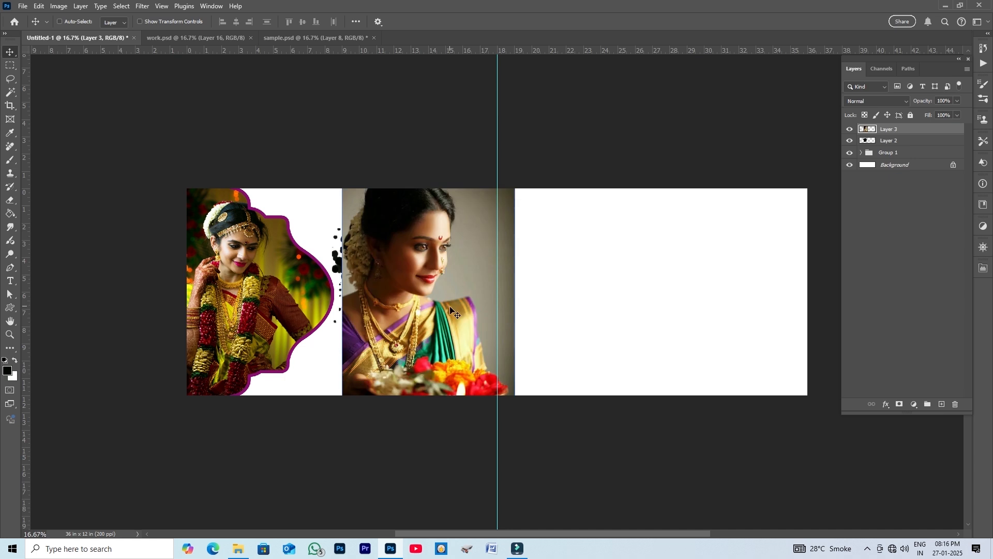
- Clip the new photo layer into the brush-splash layer and reposition it inside the splash
{"action": "right_click", "coordinate": [942, 129]}
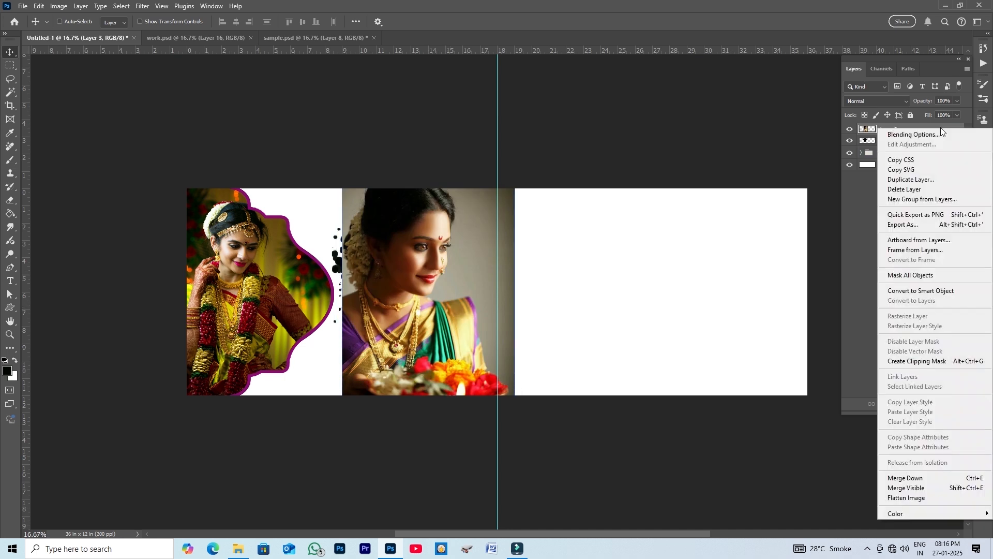
{"action": "left_click", "coordinate": [951, 362]}
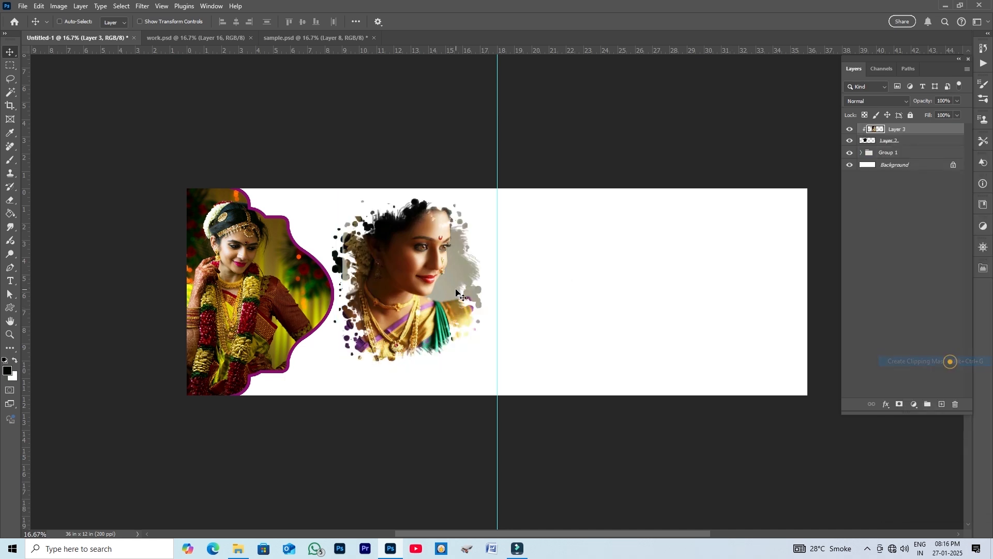
{"action": "left_click_drag", "start_coordinate": [426, 279], "coordinate": [412, 287]}
- Scale the clipped photo down to about 94% and apply the transform
{"action": "key", "text": "ctrl+t"}
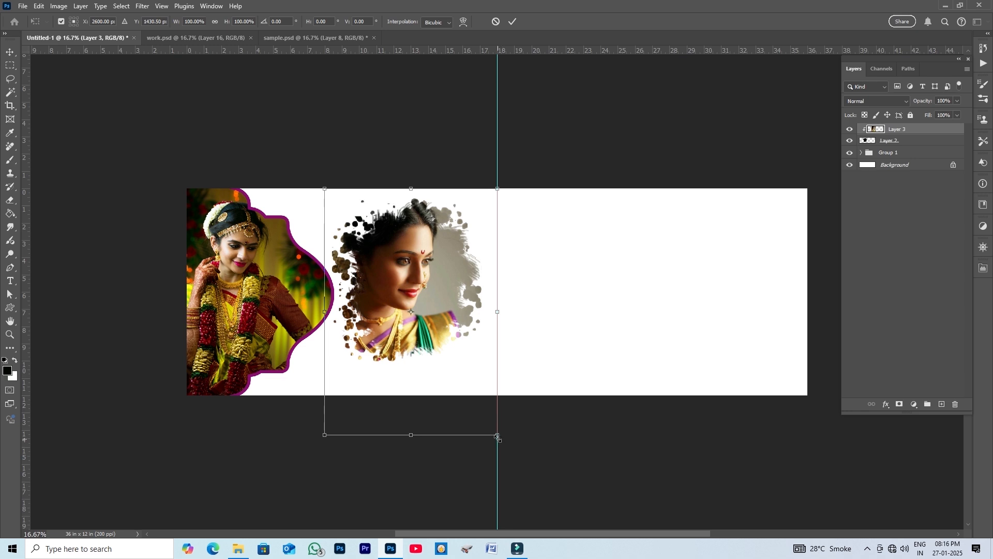
{"action": "left_click_drag", "start_coordinate": [497, 435], "coordinate": [474, 398]}
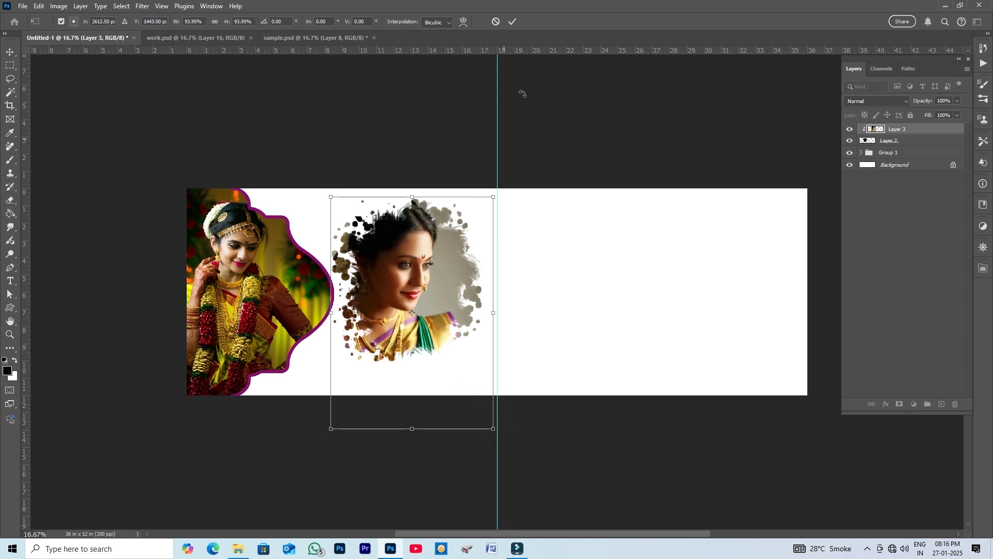
{"action": "left_click", "coordinate": [510, 23]}
- Link the clipped photo and splash layers together and nudge them into place
{"action": "left_click", "coordinate": [914, 145]}
{"action": "left_click", "coordinate": [917, 152]}
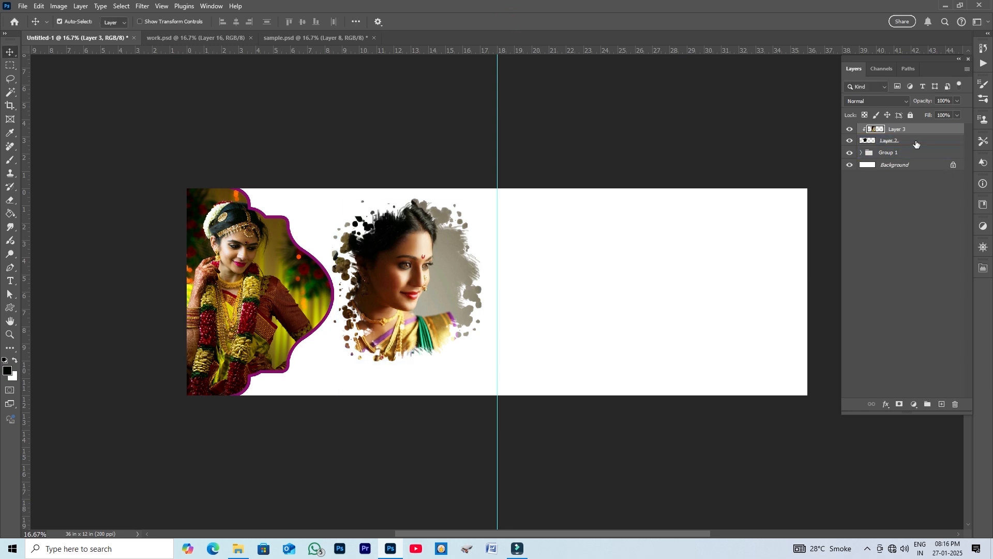
{"action": "left_click", "coordinate": [915, 141], "text": "shift"}
{"action": "left_click", "coordinate": [872, 404]}
{"action": "left_click_drag", "start_coordinate": [433, 284], "coordinate": [439, 278]}
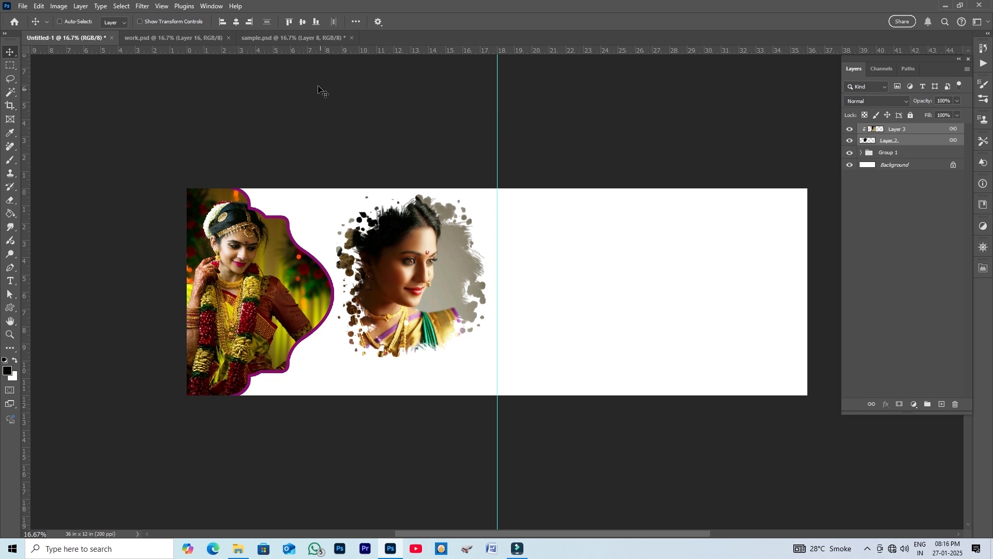
- Copy the "Bride" lettering with brush graphic from sample.psd and place it below the splash photo
{"action": "left_click", "coordinate": [311, 38]}
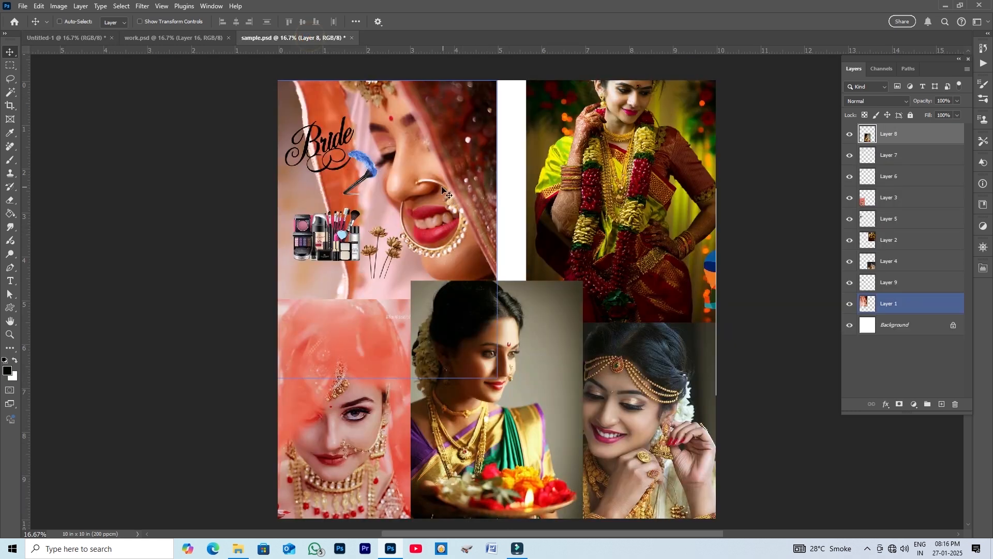
{"action": "left_click", "coordinate": [367, 164], "text": "ctrl"}
{"action": "right_click", "coordinate": [368, 162]}
{"action": "left_click", "coordinate": [385, 167]}
{"action": "mouse_move", "coordinate": [365, 160]}
{"action": "left_mouse_down"}
{"action": "mouse_move", "coordinate": [320, 158]}
{"action": "mouse_move", "coordinate": [148, 108]}
{"action": "mouse_move", "coordinate": [92, 38]}
{"action": "left_mouse_up"}
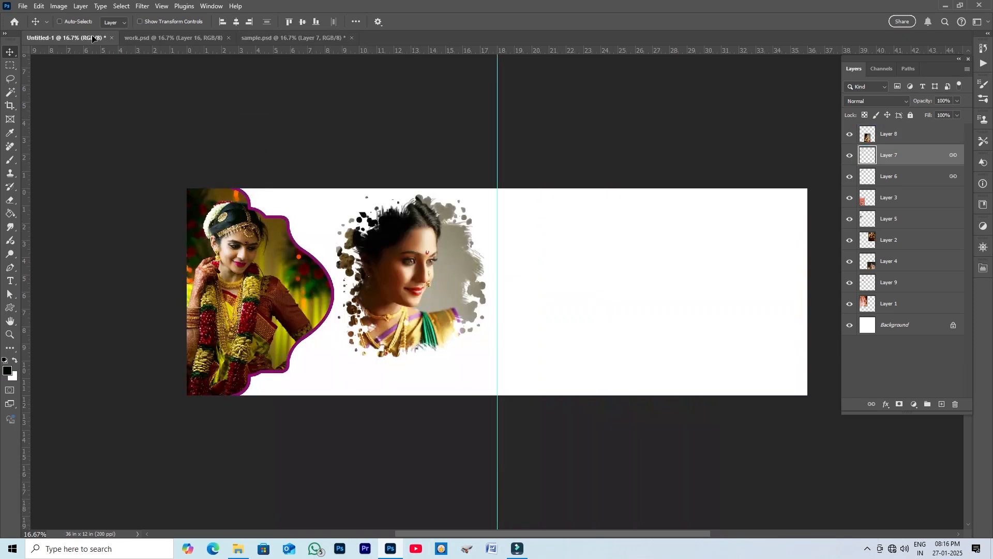
{"action": "mouse_move", "coordinate": [314, 357]}
{"action": "left_mouse_down"}
{"action": "mouse_move", "coordinate": [357, 370]}
{"action": "mouse_move", "coordinate": [374, 393]}
{"action": "left_mouse_up"}
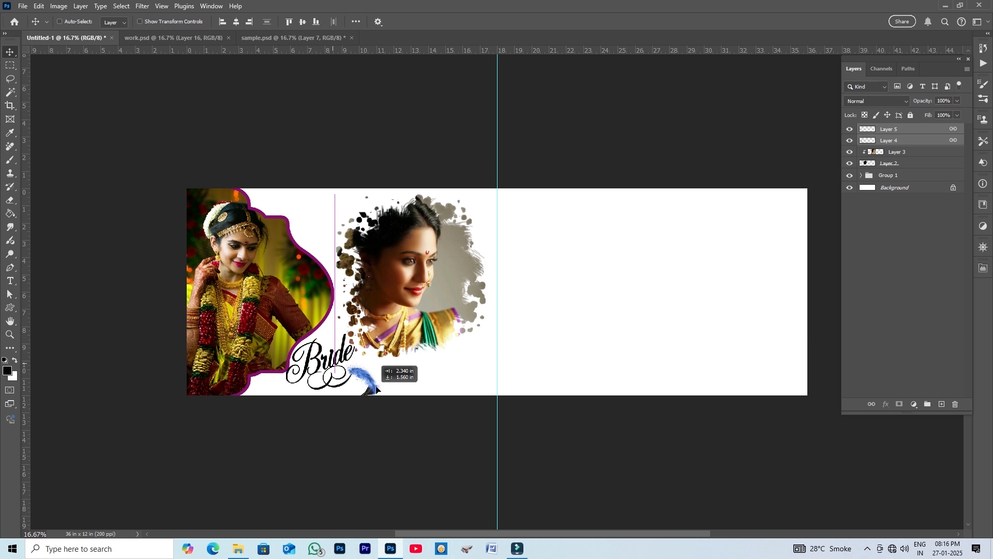
{"action": "left_click_drag", "start_coordinate": [376, 388], "coordinate": [376, 387]}
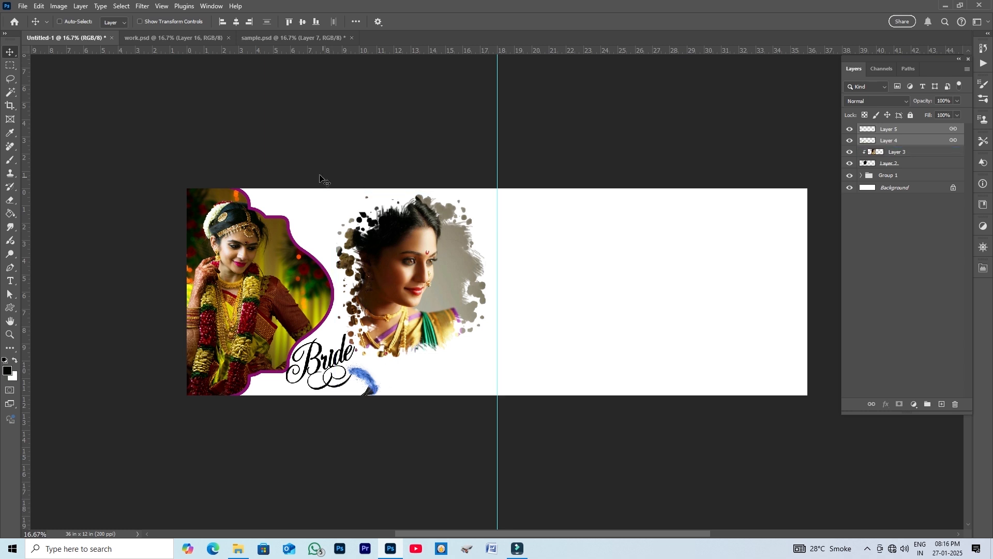
- Copy the cosmetics image from sample.psd and place it at the splash photo's lower right
{"action": "left_click", "coordinate": [284, 39]}
{"action": "right_click", "coordinate": [342, 243]}
{"action": "left_click", "coordinate": [342, 243]}
{"action": "left_click_drag", "start_coordinate": [342, 243], "coordinate": [439, 318]}
{"action": "left_click_drag", "start_coordinate": [455, 360], "coordinate": [470, 367]}
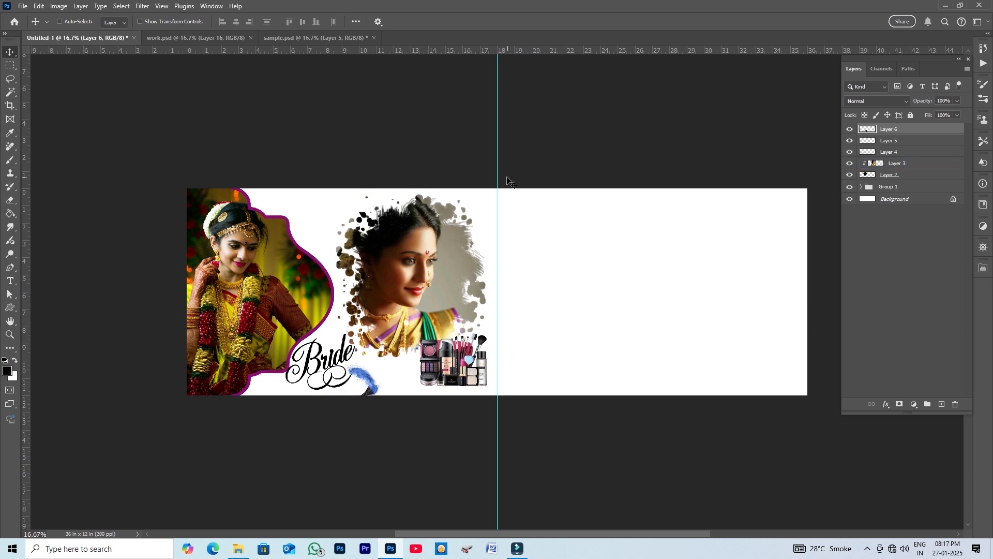
- Copy the orange-veil bride photo from sample.psd into the banner's right half
{"action": "left_click", "coordinate": [309, 36]}
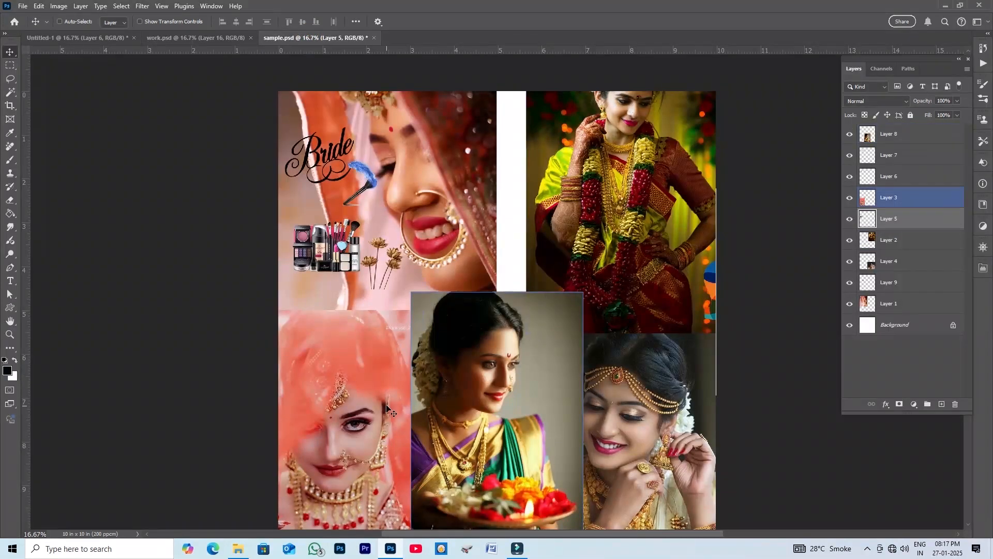
{"action": "right_click", "coordinate": [318, 421]}
{"action": "left_click", "coordinate": [339, 427]}
{"action": "left_click_drag", "start_coordinate": [339, 421], "coordinate": [101, 44]}
{"action": "left_click_drag", "start_coordinate": [539, 314], "coordinate": [594, 292]}
- Scale the orange-veil photo to about 87% and align it against the centre guide
{"action": "key", "text": "ctrl+t"}
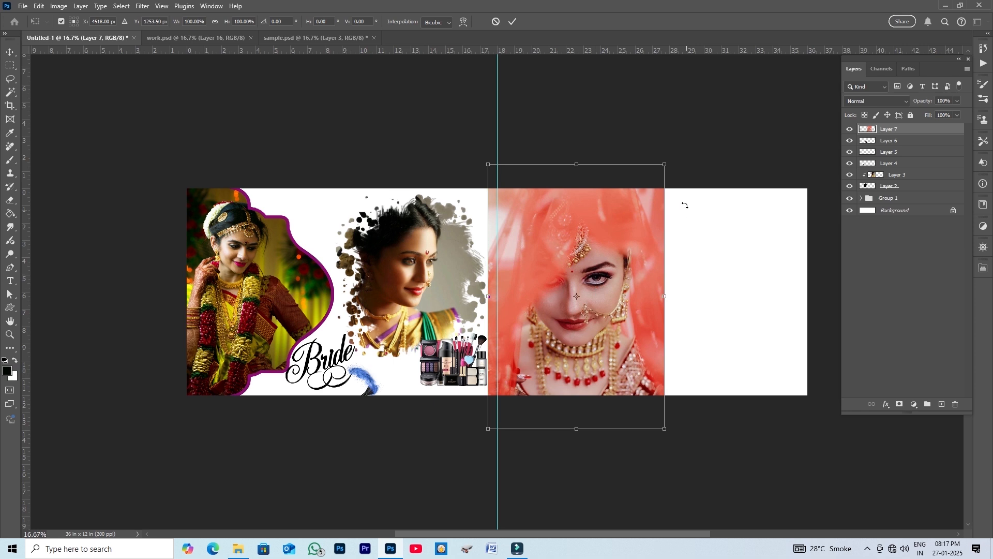
{"action": "left_click_drag", "start_coordinate": [666, 166], "coordinate": [654, 181]}
{"action": "left_click_drag", "start_coordinate": [626, 231], "coordinate": [623, 226]}
{"action": "left_click", "coordinate": [513, 21]}
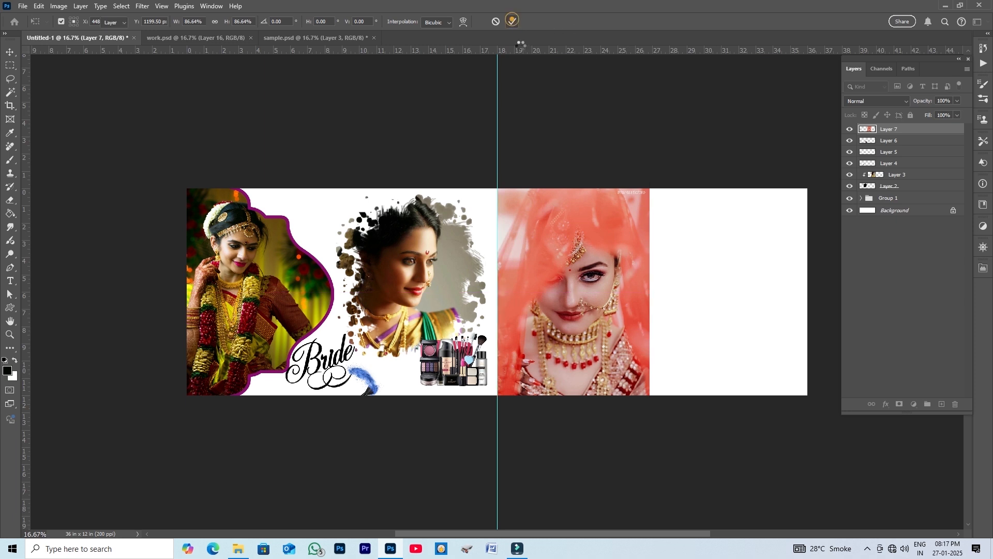
- Add a layer mask to the orange-veil photo and fade its right edge with a gradient
{"action": "left_click", "coordinate": [899, 406]}
{"action": "left_click", "coordinate": [10, 216]}
{"action": "left_click", "coordinate": [42, 213]}
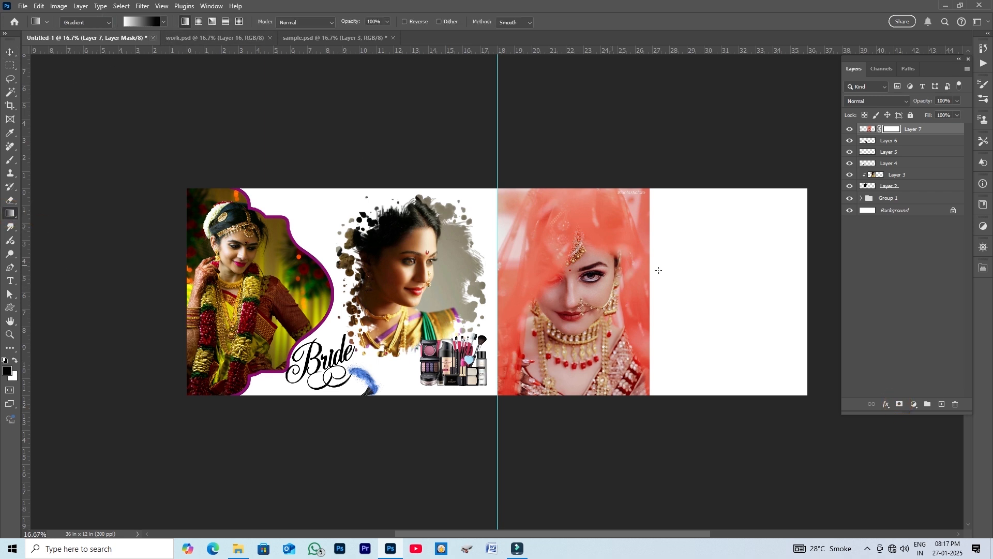
{"action": "mouse_move", "coordinate": [611, 304]}
{"action": "left_mouse_down"}
{"action": "mouse_move", "coordinate": [664, 306]}
{"action": "mouse_move", "coordinate": [655, 305]}
{"action": "left_mouse_up"}
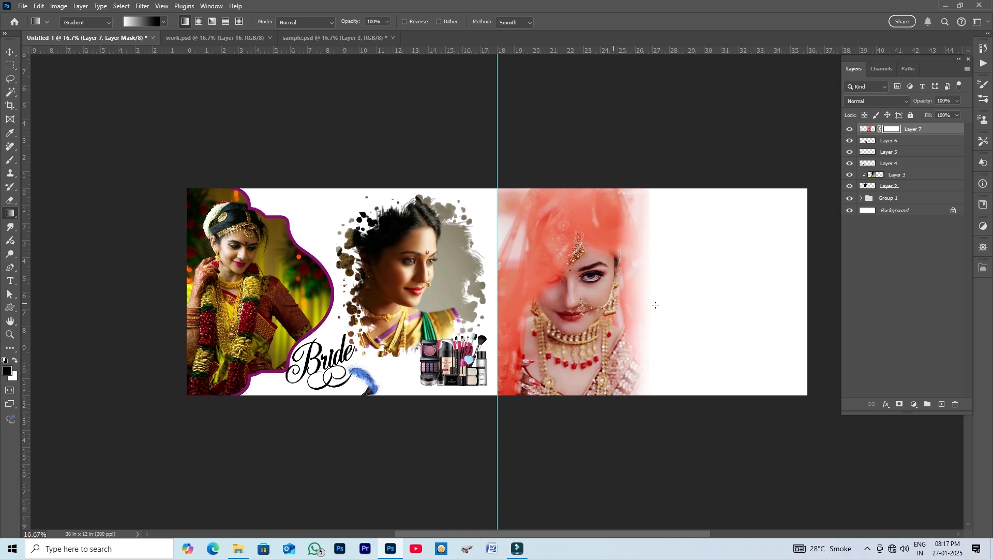
- Copy the bride photo with head jewellery from sample.psd and place it at the banner's right end
{"action": "left_click", "coordinate": [9, 52]}
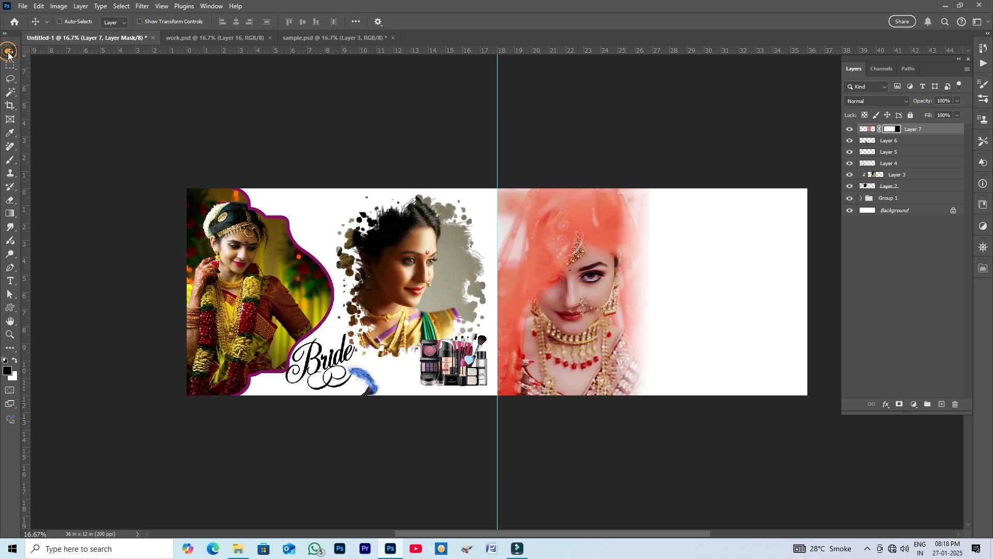
{"action": "left_click", "coordinate": [349, 36]}
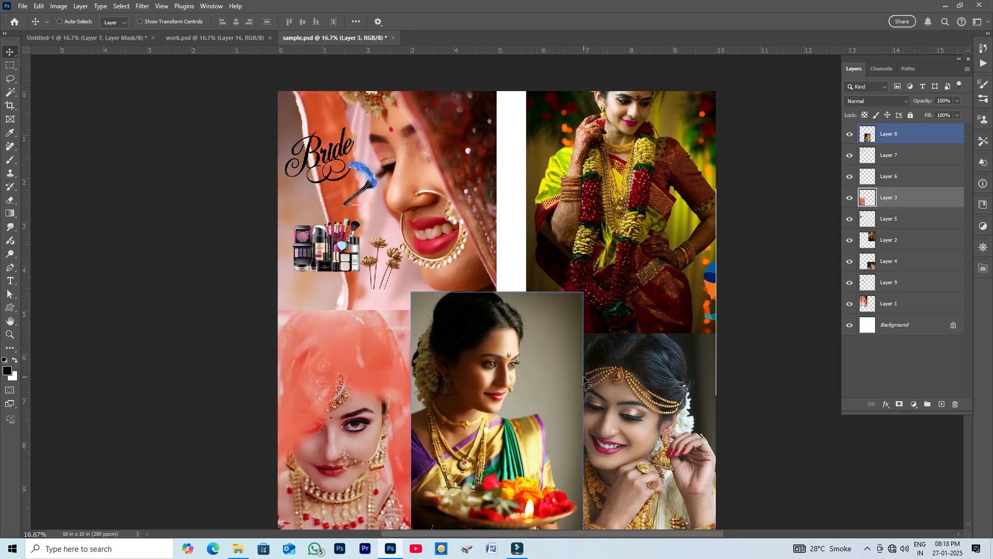
{"action": "left_click", "coordinate": [631, 400], "text": "ctrl"}
{"action": "left_click_drag", "start_coordinate": [641, 406], "coordinate": [129, 47]}
{"action": "left_click_drag", "start_coordinate": [785, 361], "coordinate": [730, 324]}
- Scale the right-end photo to about 80% and fit it to the banner's top edge
{"action": "key", "text": "ctrl+t"}
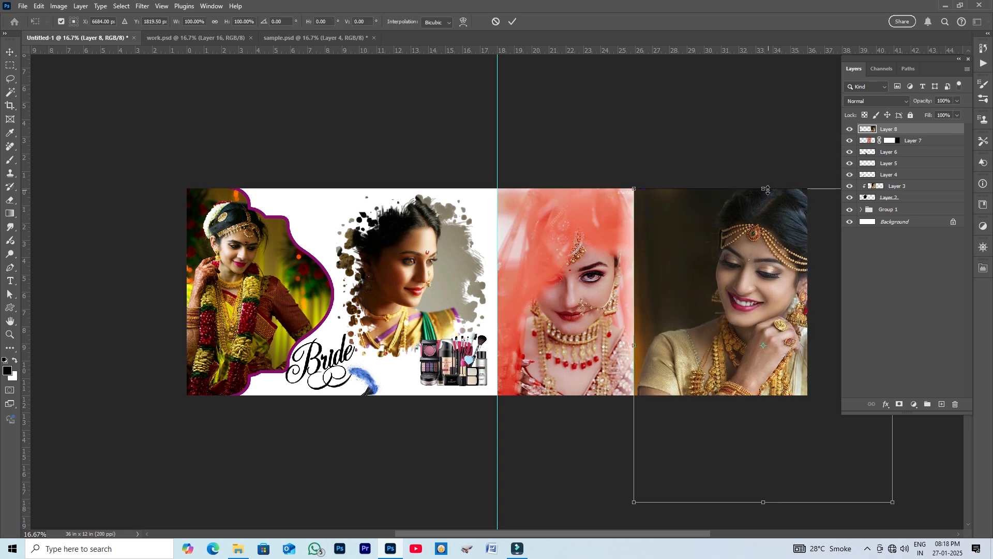
{"action": "left_click_drag", "start_coordinate": [765, 191], "coordinate": [764, 224]}
{"action": "left_click_drag", "start_coordinate": [764, 258], "coordinate": [747, 230]}
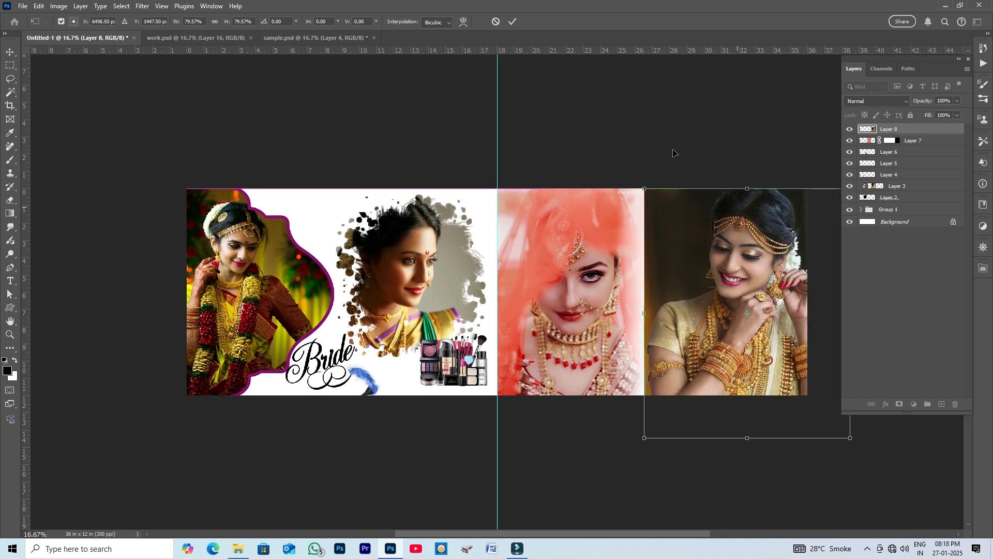
{"action": "left_click", "coordinate": [512, 21]}
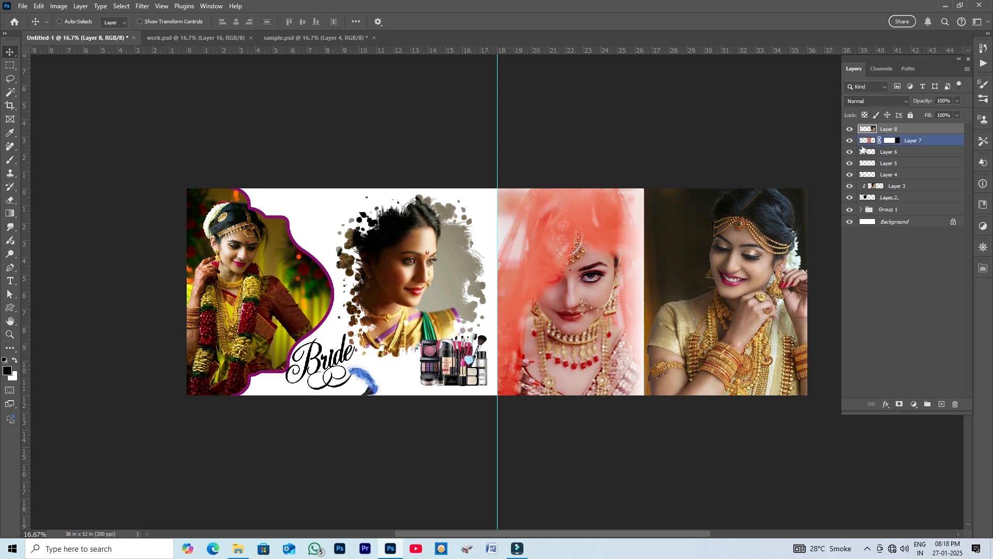
- Add a 20 px outside yellow stroke to the right-end photo layer
{"action": "double_click", "coordinate": [940, 129]}
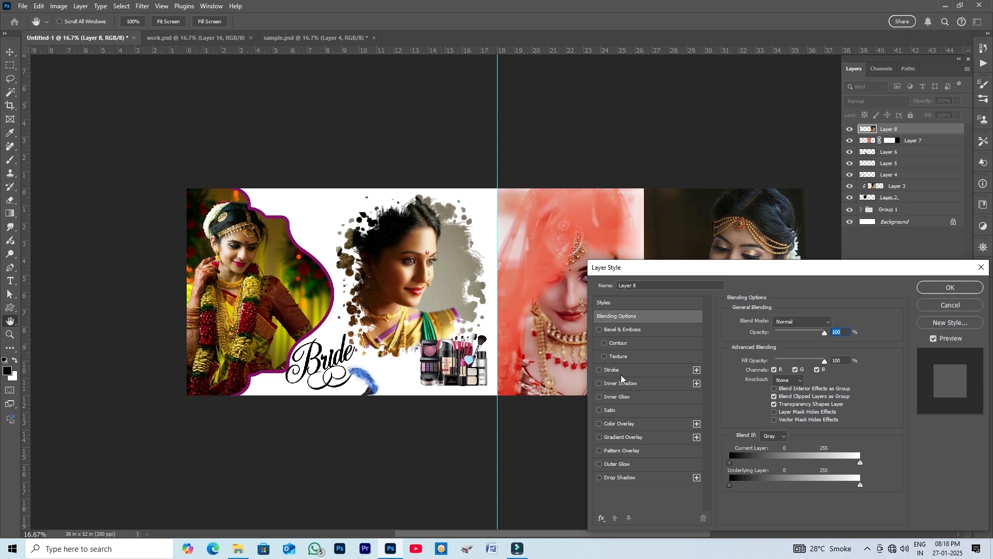
{"action": "left_click", "coordinate": [623, 371]}
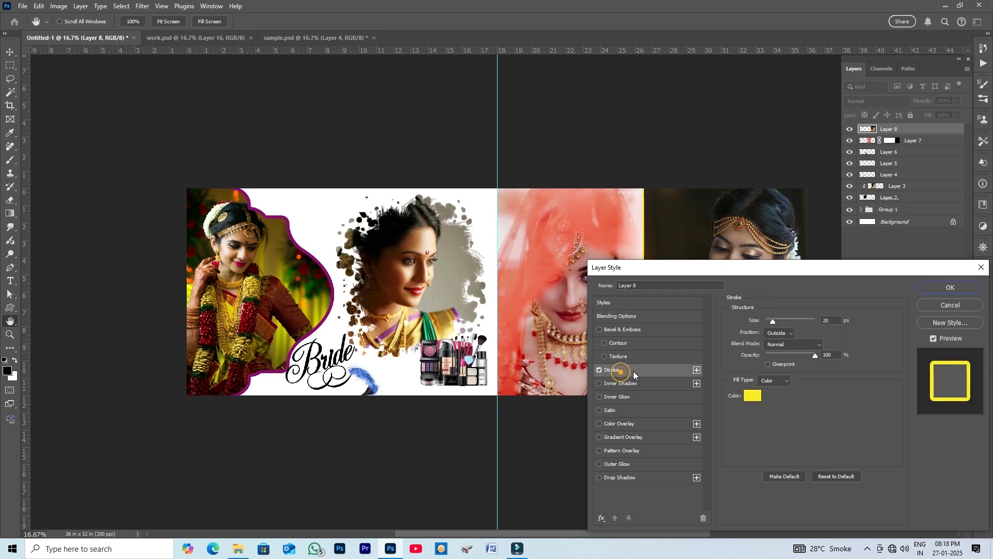
{"action": "left_click", "coordinate": [753, 396]}
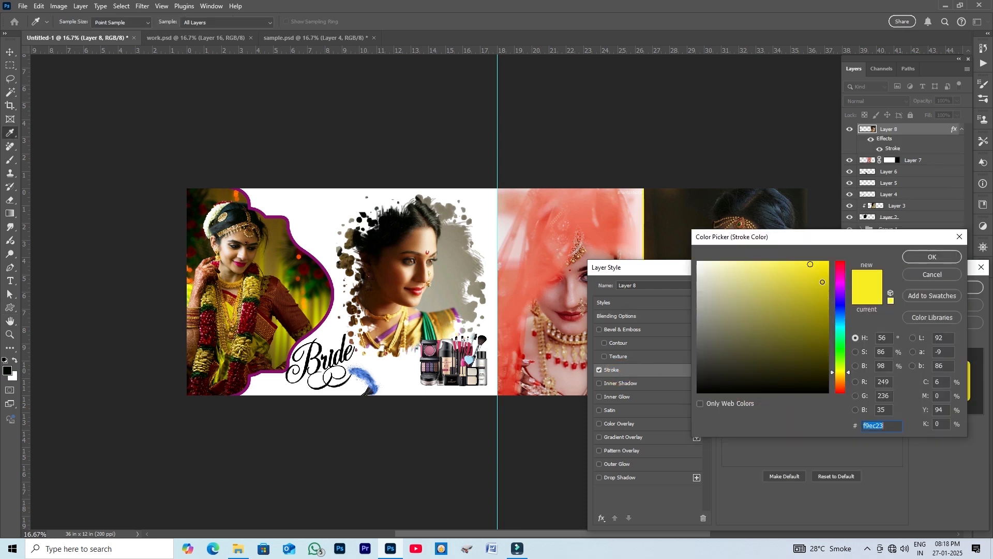
{"action": "left_click", "coordinate": [822, 282]}
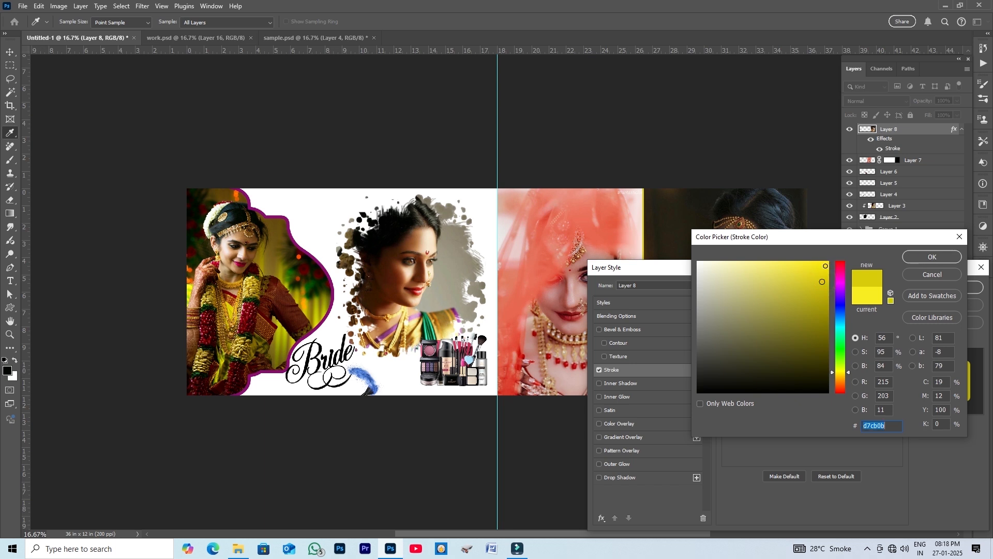
{"action": "left_click", "coordinate": [826, 266]}
{"action": "left_click", "coordinate": [943, 256]}
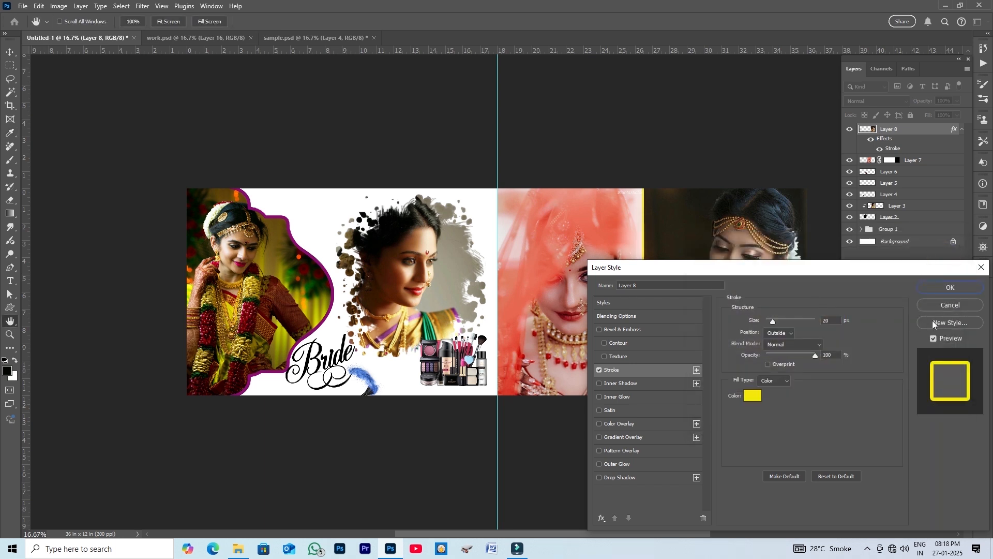
{"action": "left_click", "coordinate": [947, 290]}
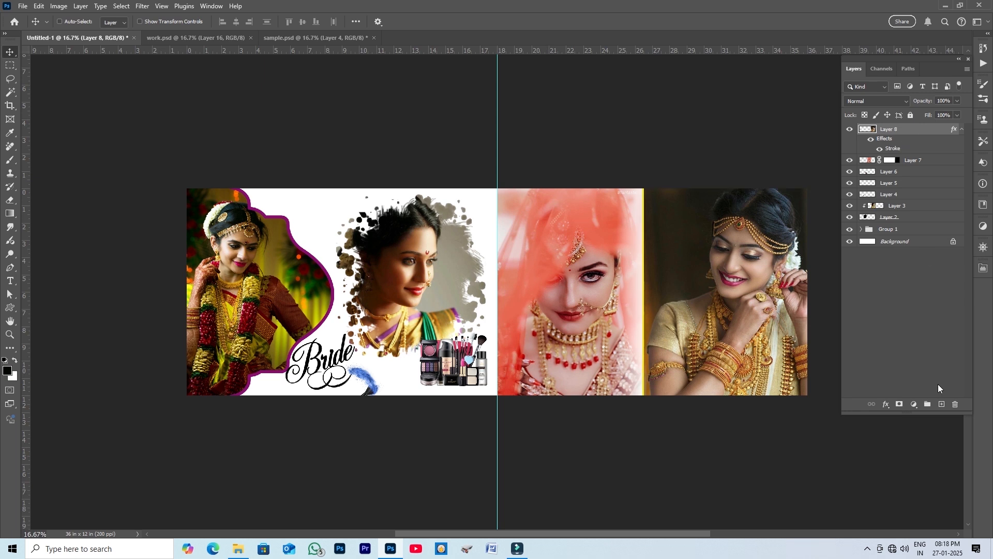
- Pick a shield-shaped custom shape and draw it about 4.9 × 4.7 in where the orange-veil and right-end photos meet
{"action": "left_click", "coordinate": [941, 407]}
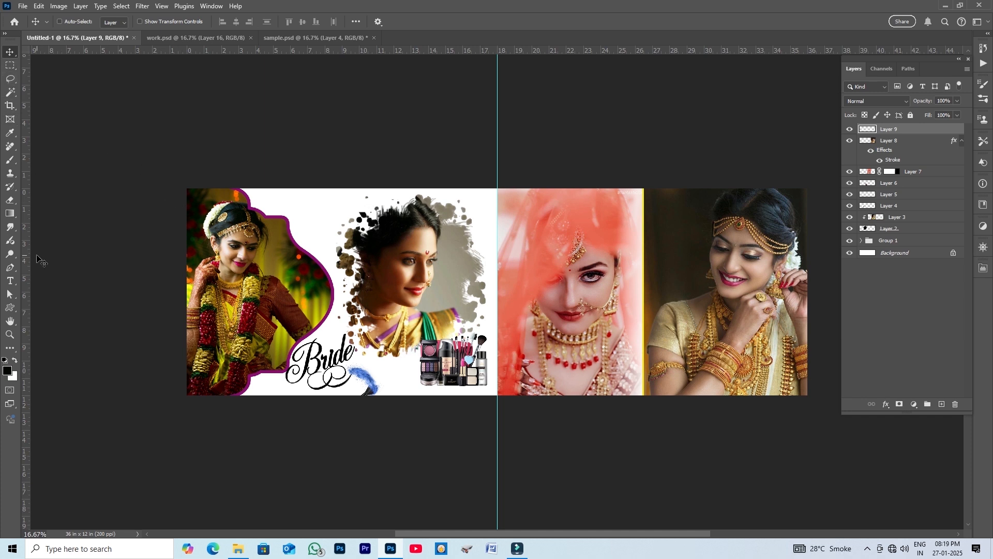
{"action": "left_click", "coordinate": [10, 308]}
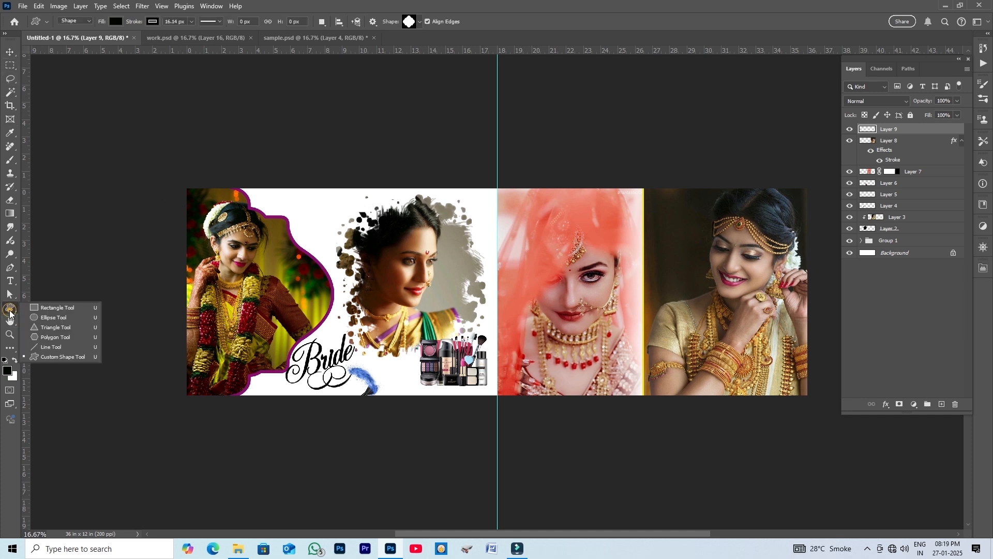
{"action": "left_click", "coordinate": [54, 357]}
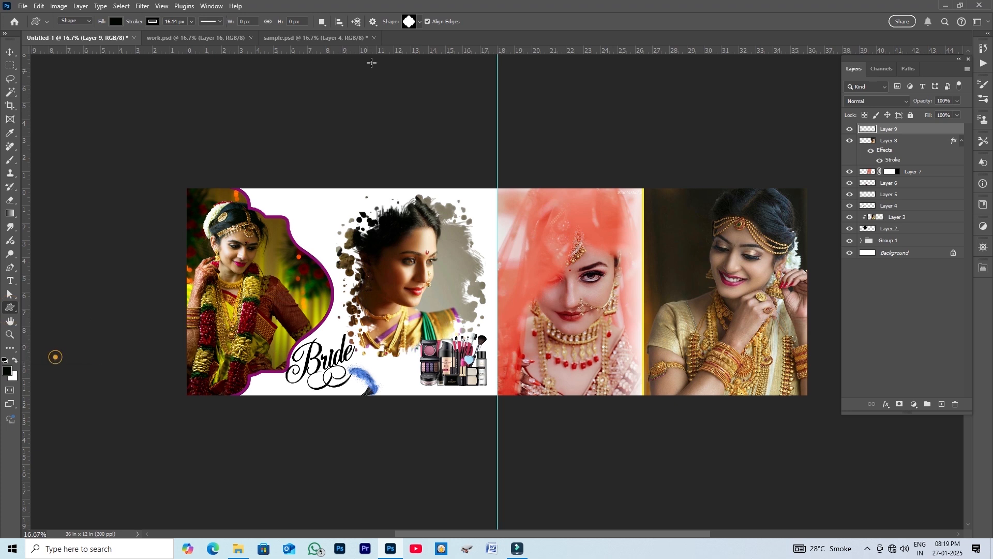
{"action": "left_click", "coordinate": [417, 22]}
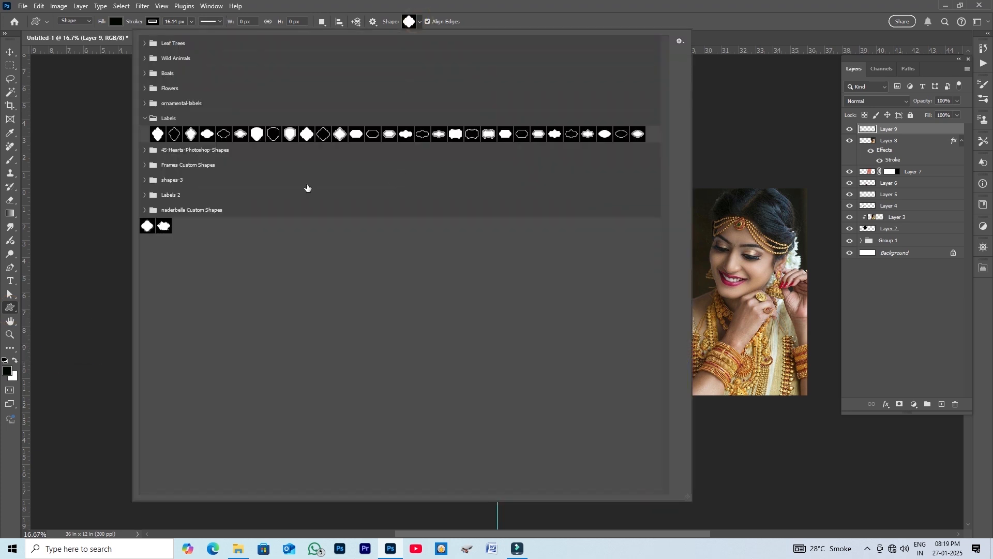
{"action": "left_click", "coordinate": [144, 165]}
{"action": "left_click", "coordinate": [144, 180]}
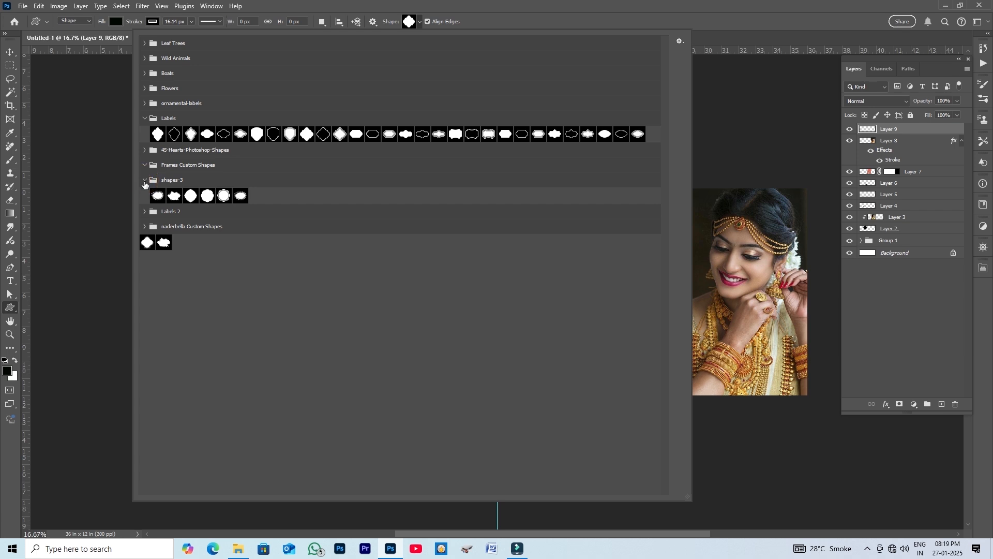
{"action": "left_click", "coordinate": [144, 211]}
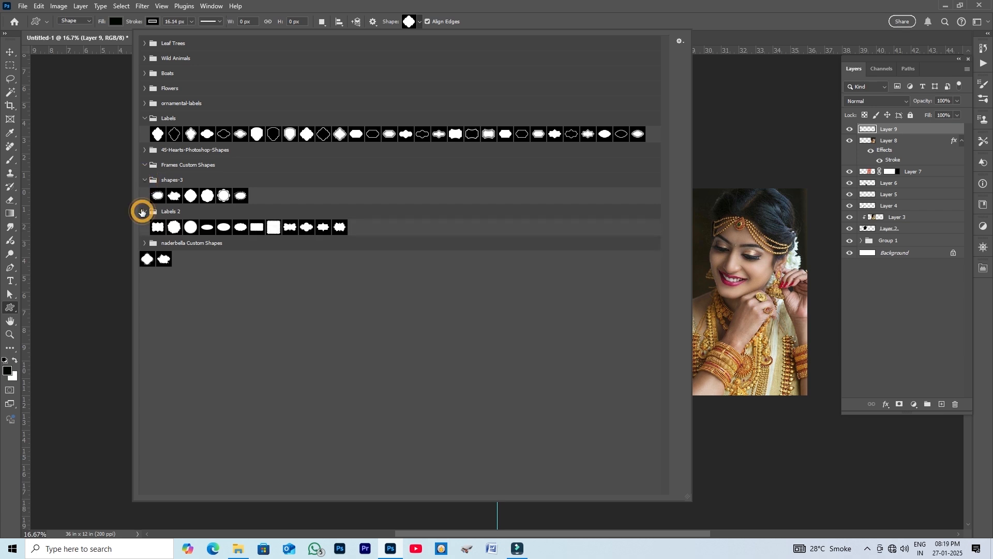
{"action": "left_click", "coordinate": [145, 242]}
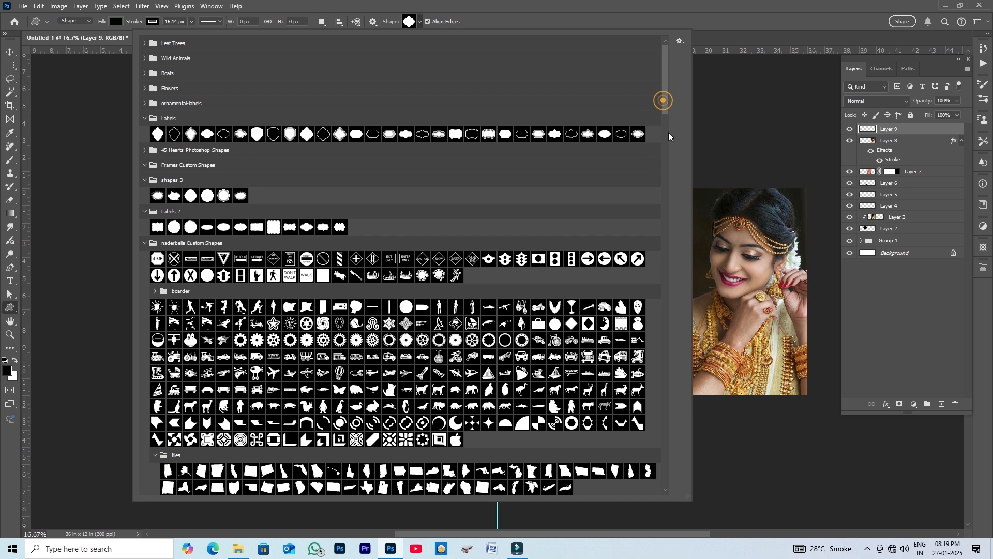
{"action": "scroll", "coordinate": [670, 175], "scroll_direction": "down", "scroll_amount": 5}
{"action": "scroll", "coordinate": [517, 216], "scroll_direction": "down", "scroll_amount": 6}
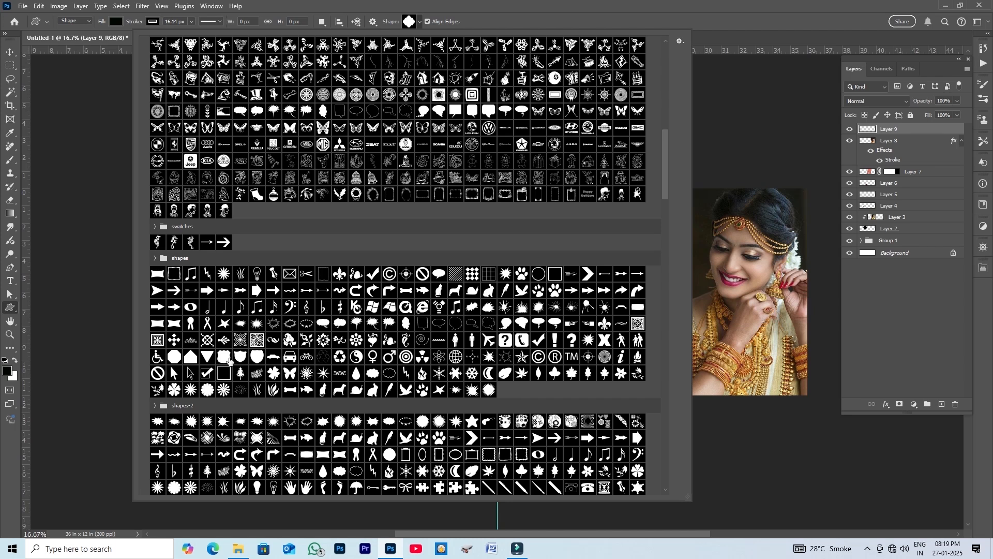
{"action": "left_click", "coordinate": [227, 357]}
{"action": "left_click", "coordinate": [784, 4]}
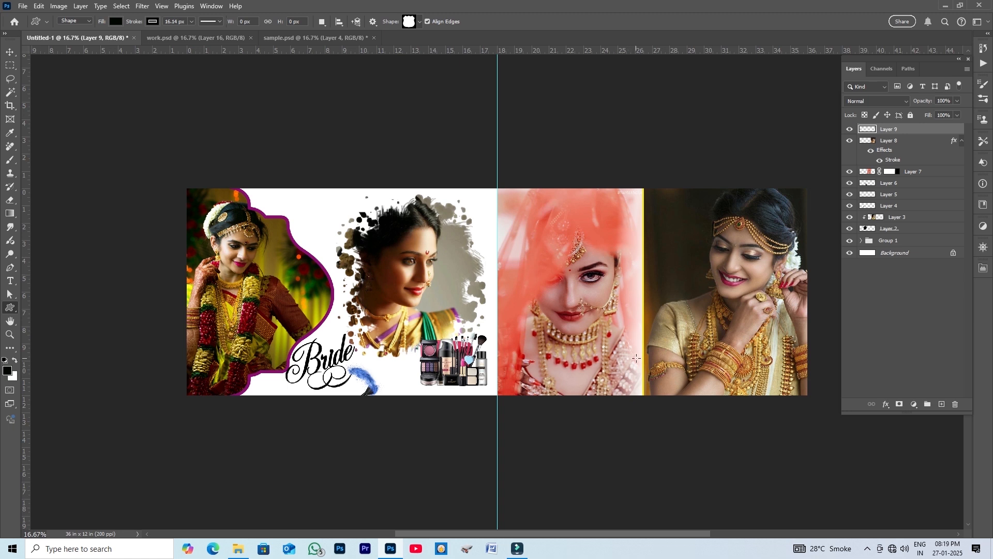
{"action": "left_click_drag", "start_coordinate": [612, 312], "coordinate": [696, 392]}
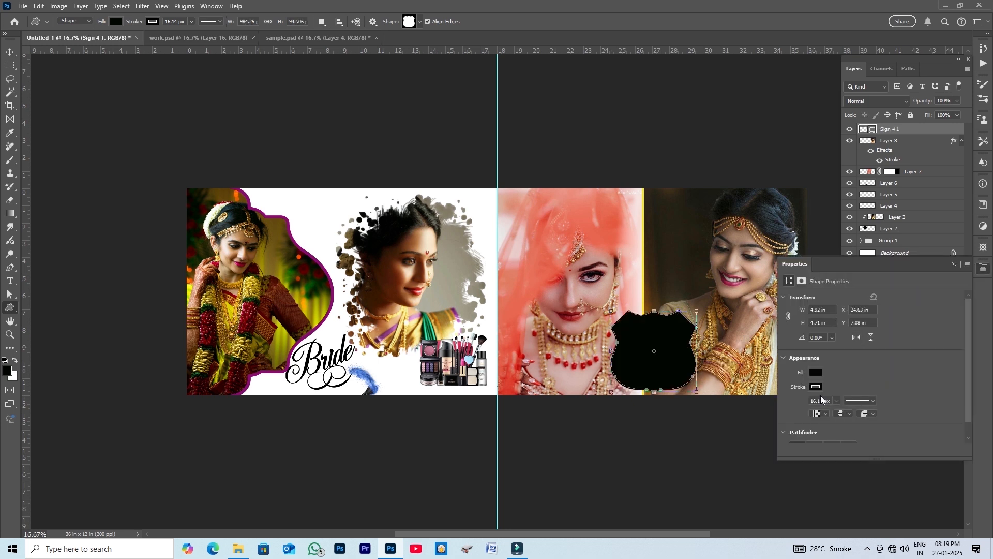
- Give the shield shape a white stroke about 36 px wide
{"action": "left_click", "coordinate": [818, 387]}
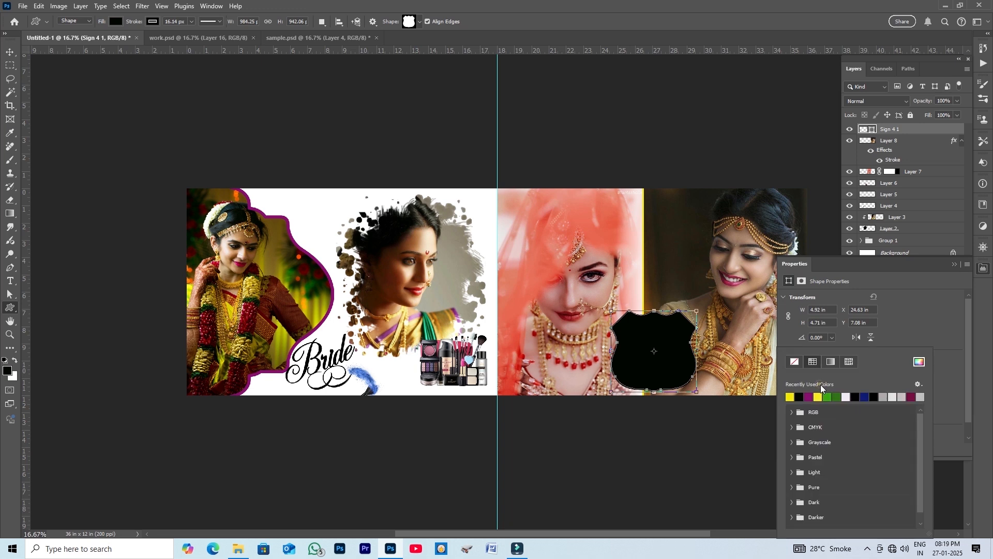
{"action": "left_click", "coordinate": [849, 397]}
{"action": "left_click", "coordinate": [949, 321]}
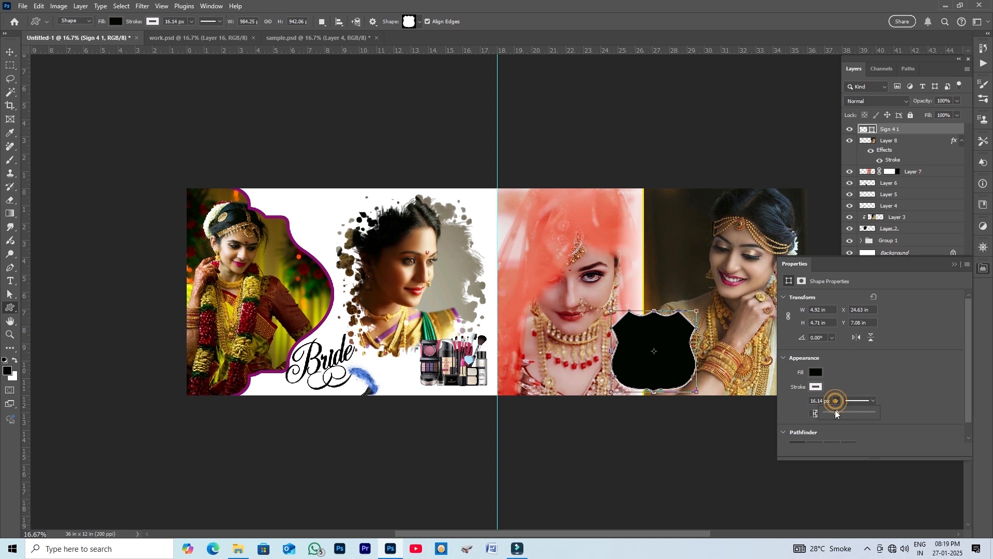
{"action": "left_click_drag", "start_coordinate": [840, 410], "coordinate": [843, 411]}
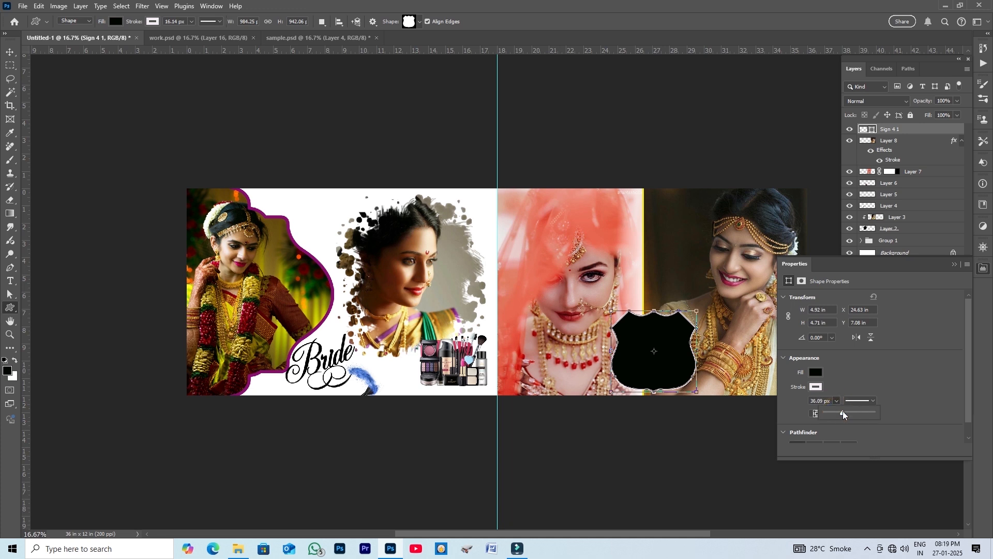
{"action": "left_click", "coordinate": [920, 336]}
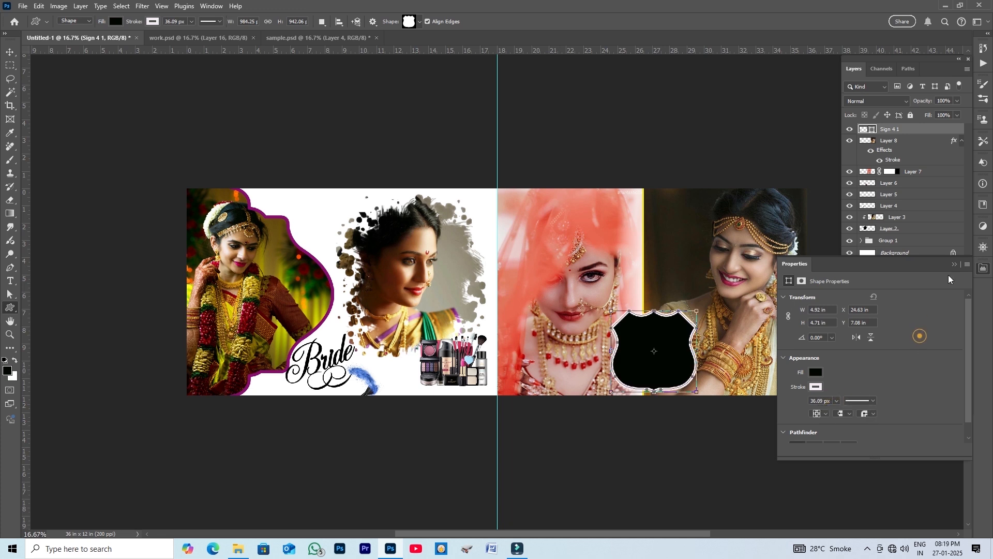
{"action": "left_click", "coordinate": [984, 268]}
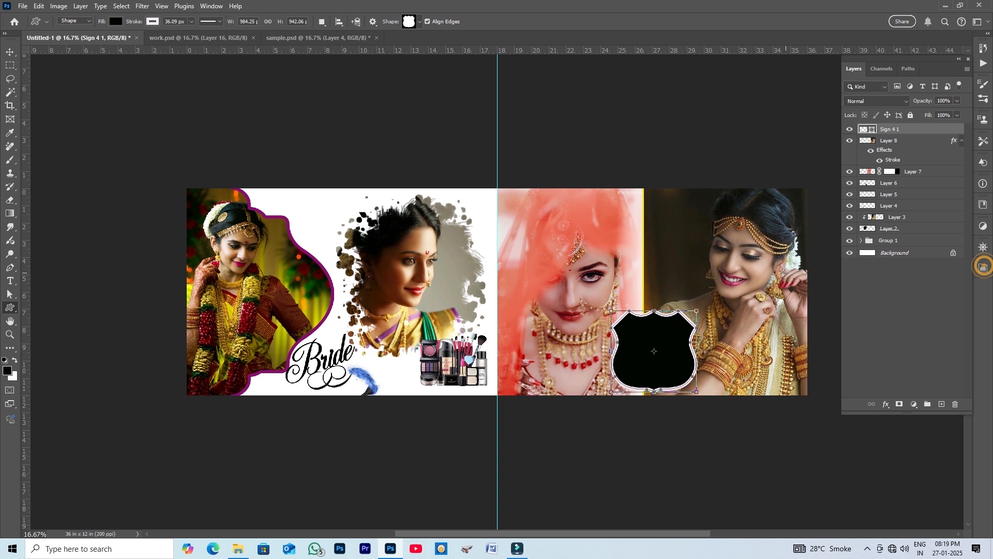
- Copy the nose-ring bride photo from sample.psd into the banner above the shield shape
{"action": "left_click", "coordinate": [10, 52]}
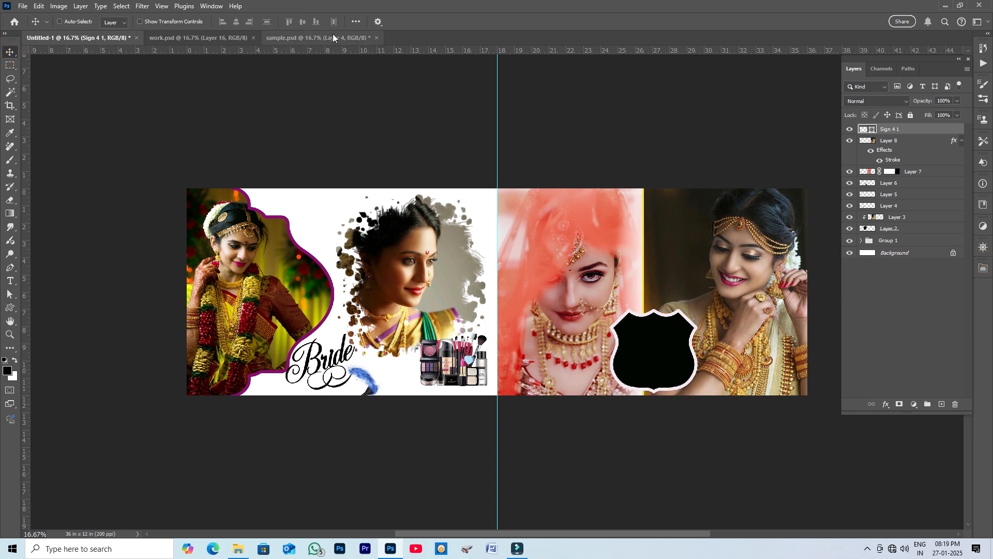
{"action": "left_click", "coordinate": [333, 34]}
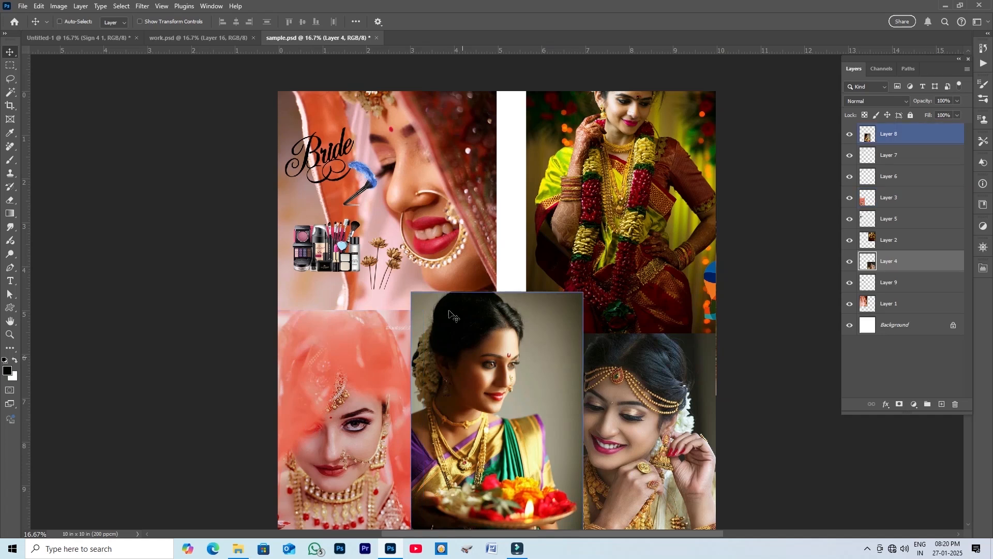
{"action": "right_click", "coordinate": [421, 191]}
{"action": "left_click", "coordinate": [438, 197]}
{"action": "left_click_drag", "start_coordinate": [427, 199], "coordinate": [505, 230]}
{"action": "left_click_drag", "start_coordinate": [703, 363], "coordinate": [688, 358]}
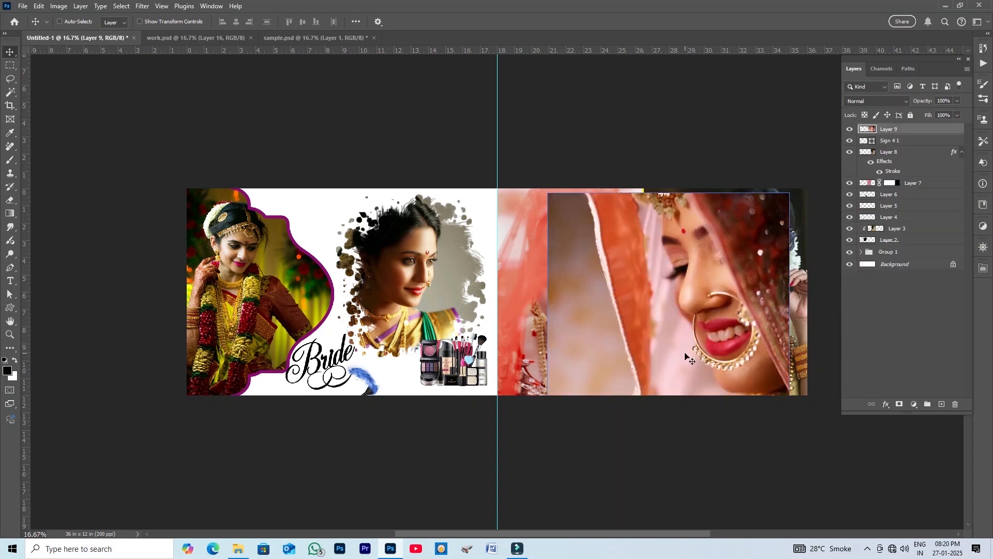
- Clip the nose-ring photo to the shield shape and scale it to about 47% to sit inside it
{"action": "right_click", "coordinate": [927, 129]}
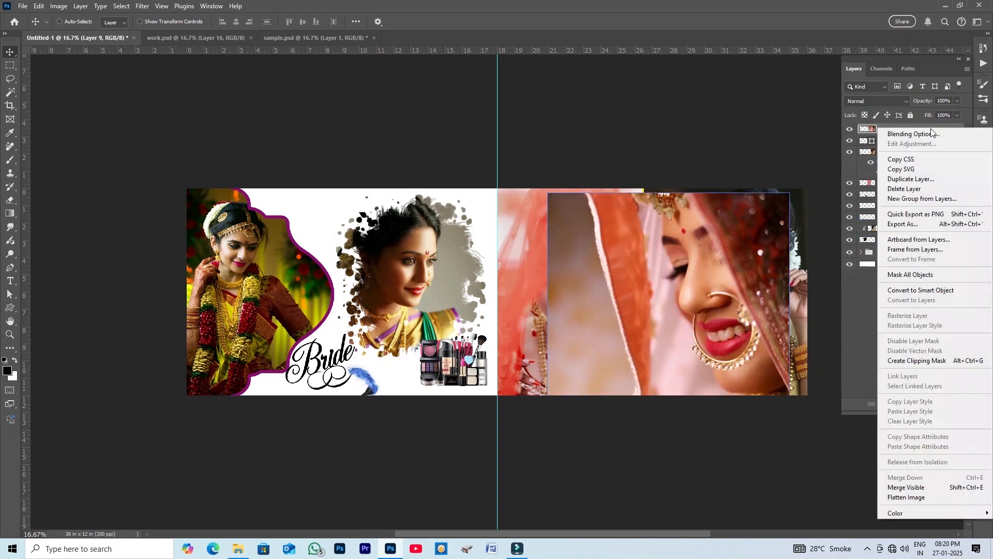
{"action": "left_click", "coordinate": [918, 361]}
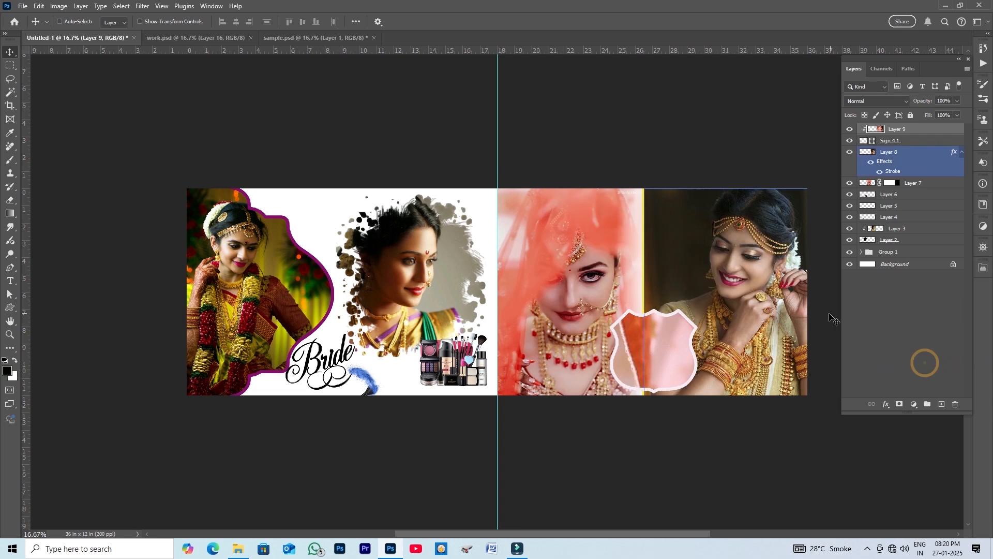
{"action": "key", "text": "ctrl+t"}
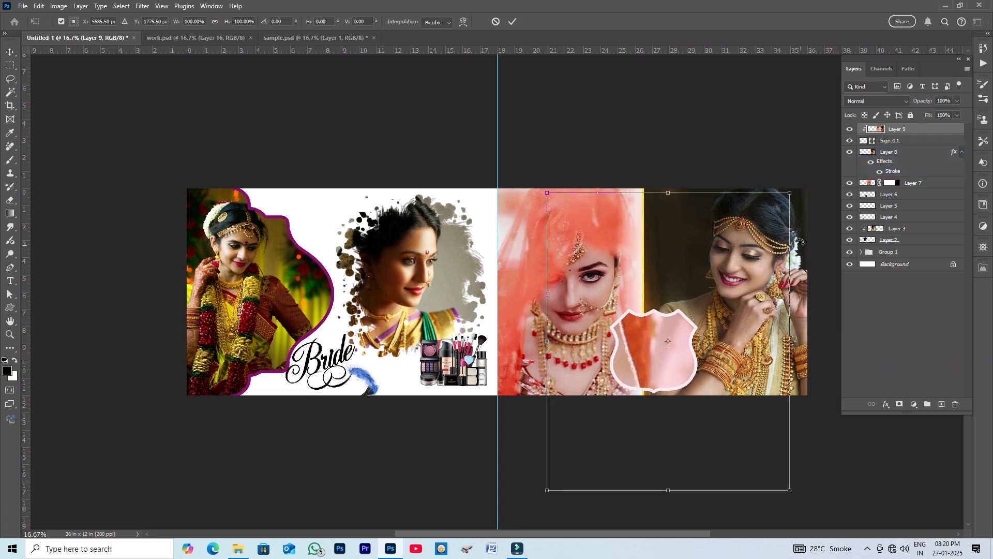
{"action": "left_click_drag", "start_coordinate": [791, 192], "coordinate": [680, 333]}
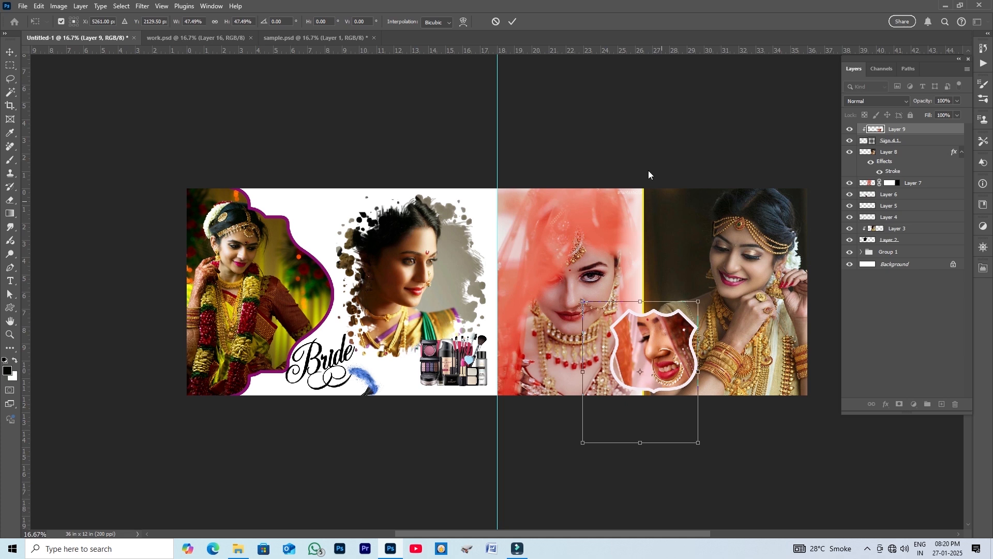
{"action": "left_click", "coordinate": [512, 21]}
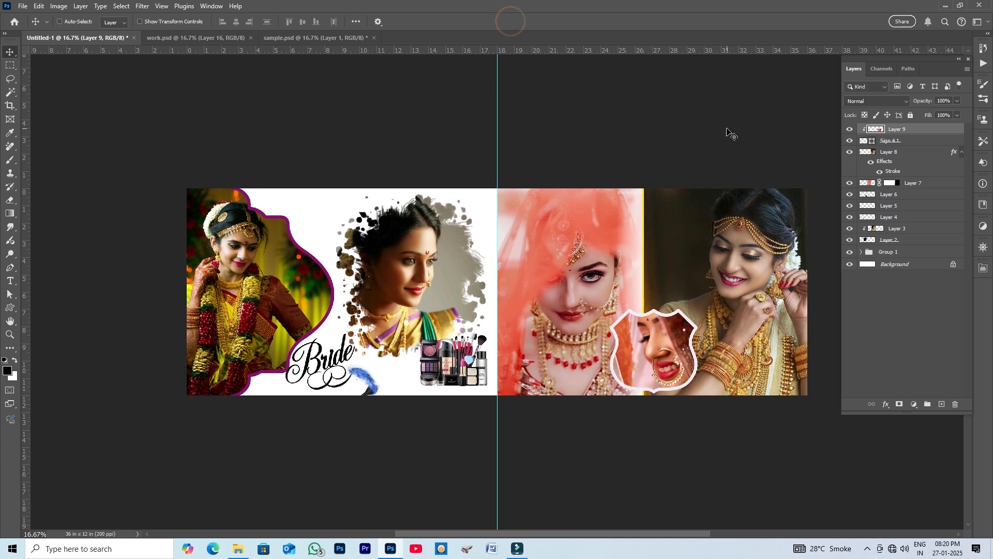
- Copy the golden flower graphic from sample.psd into the banner over the right half
{"action": "left_click", "coordinate": [761, 251], "text": "ctrl"}
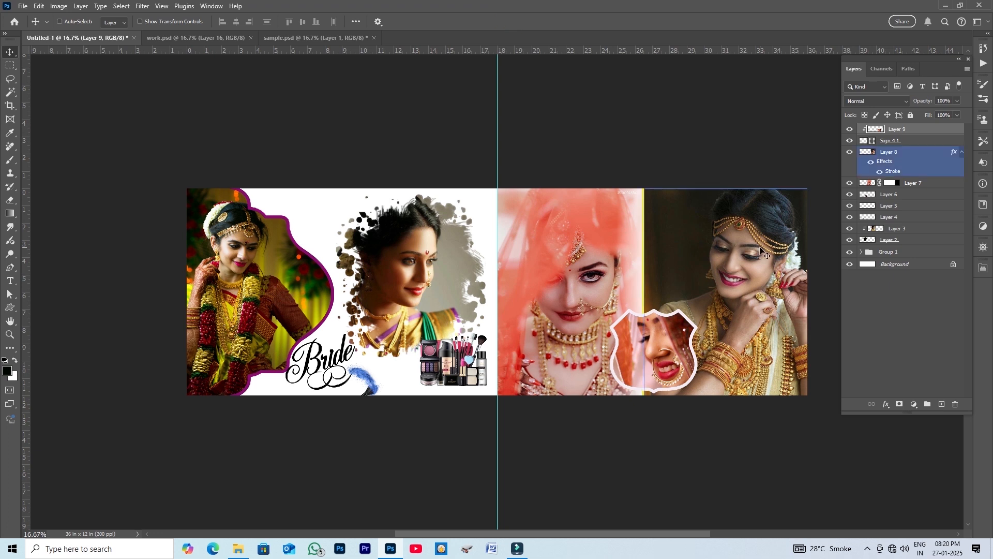
{"action": "right_click", "coordinate": [662, 247]}
{"action": "left_click", "coordinate": [683, 249]}
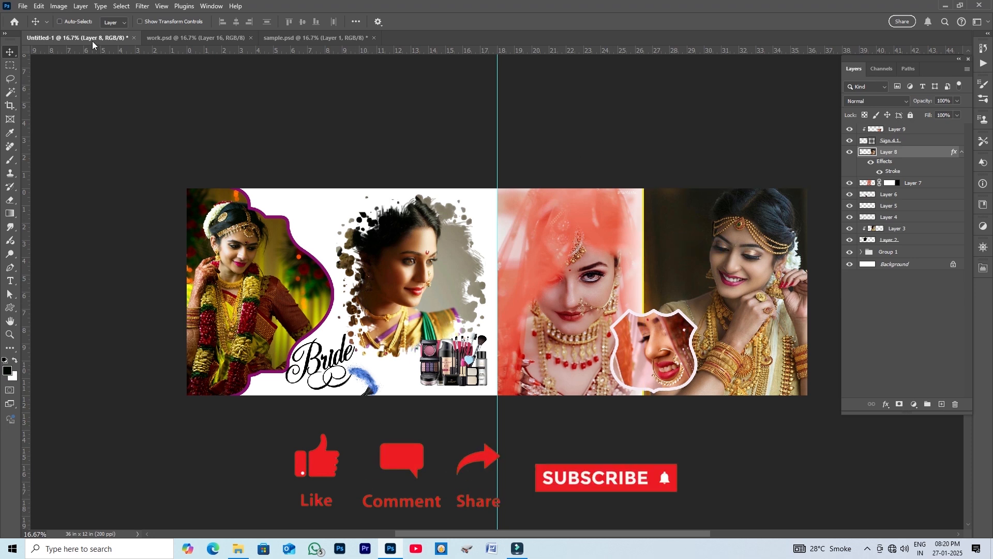
{"action": "left_click", "coordinate": [315, 39]}
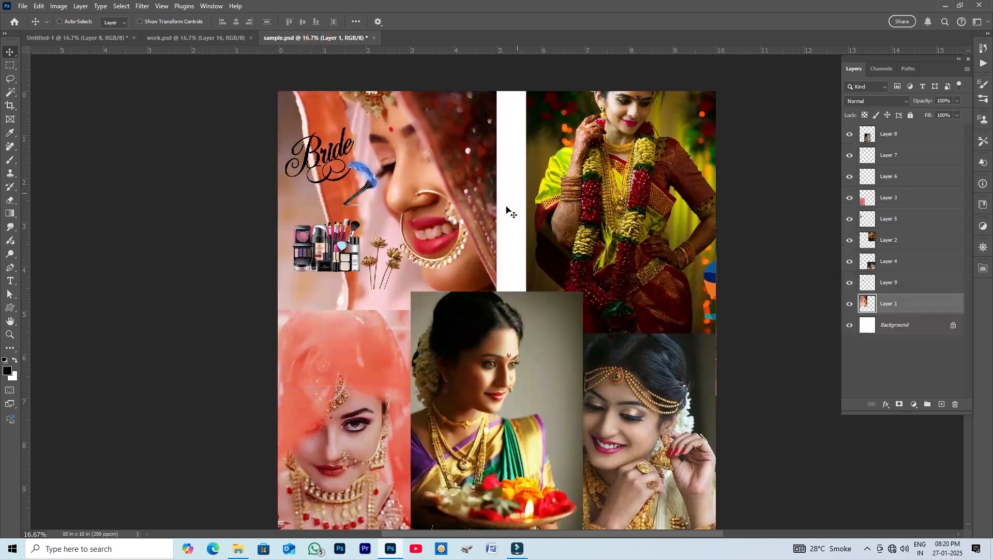
{"action": "right_click", "coordinate": [392, 267]}
{"action": "left_click", "coordinate": [412, 269]}
{"action": "left_click_drag", "start_coordinate": [395, 262], "coordinate": [124, 48]}
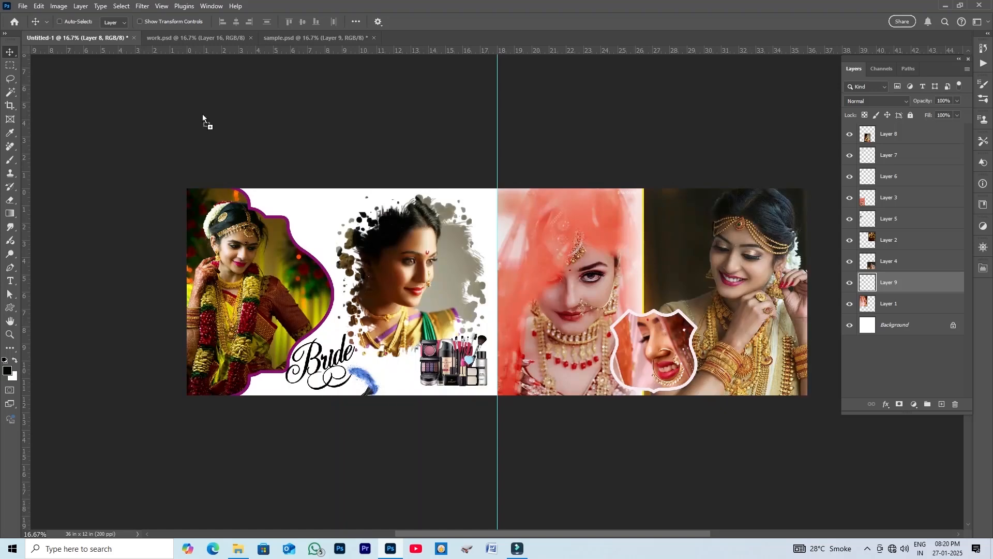
{"action": "left_click_drag", "start_coordinate": [631, 250], "coordinate": [632, 250]}
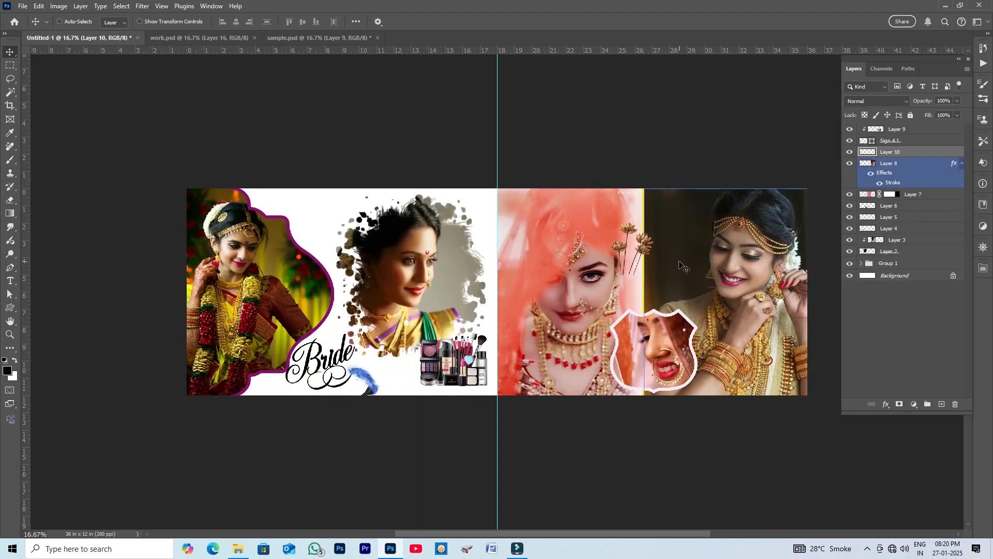
- Enlarge the flower graphic to about 199% and rotate it about -37° beside the orange-veil photo
{"action": "key", "text": "ctrl+t"}
{"action": "left_click_drag", "start_coordinate": [654, 275], "coordinate": [679, 303]}
{"action": "left_click_drag", "start_coordinate": [713, 179], "coordinate": [660, 149]}
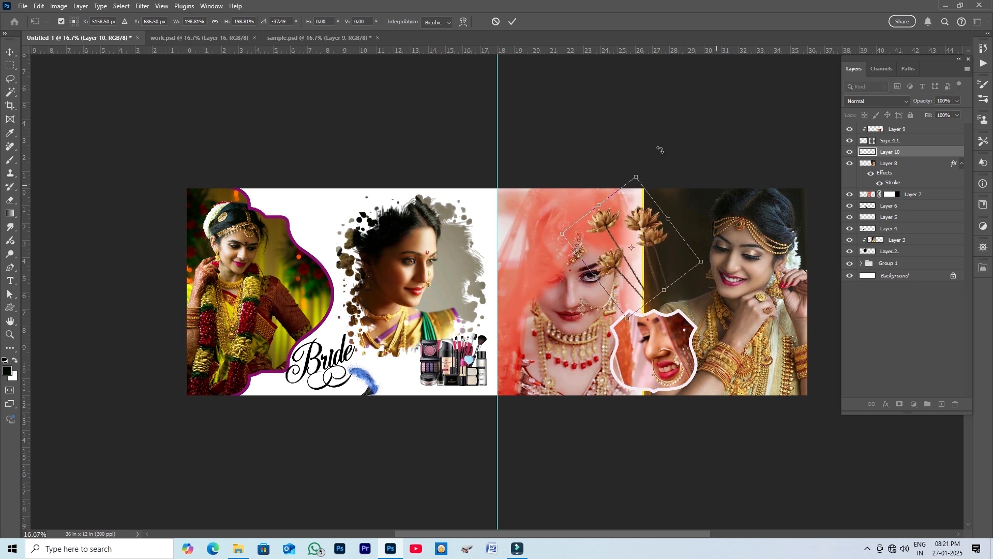
{"action": "left_click", "coordinate": [512, 23]}
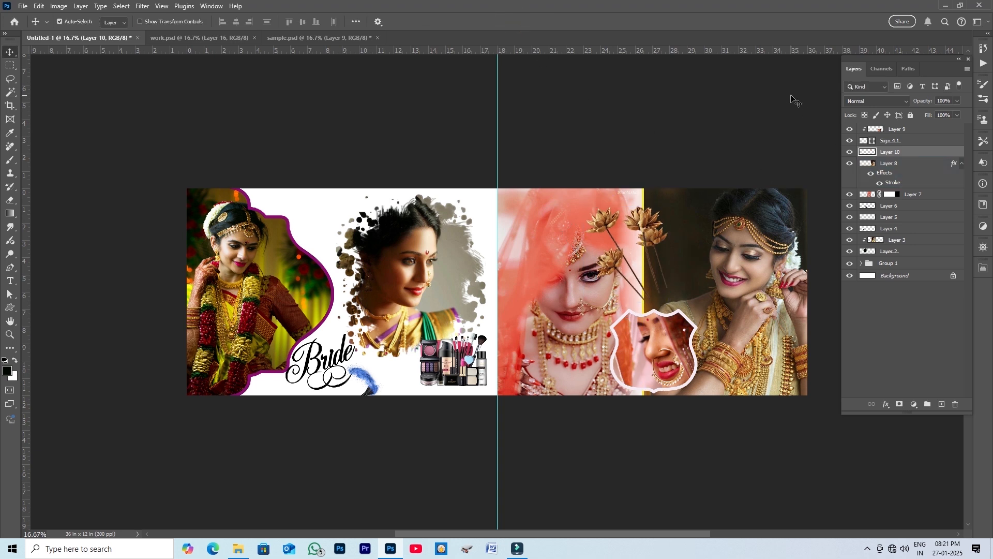
- Send the flower graphic behind the right-end photo, then shrink and reposition it at the banner's top seam
{"action": "key", "text": "ctrl+bracketleft"}
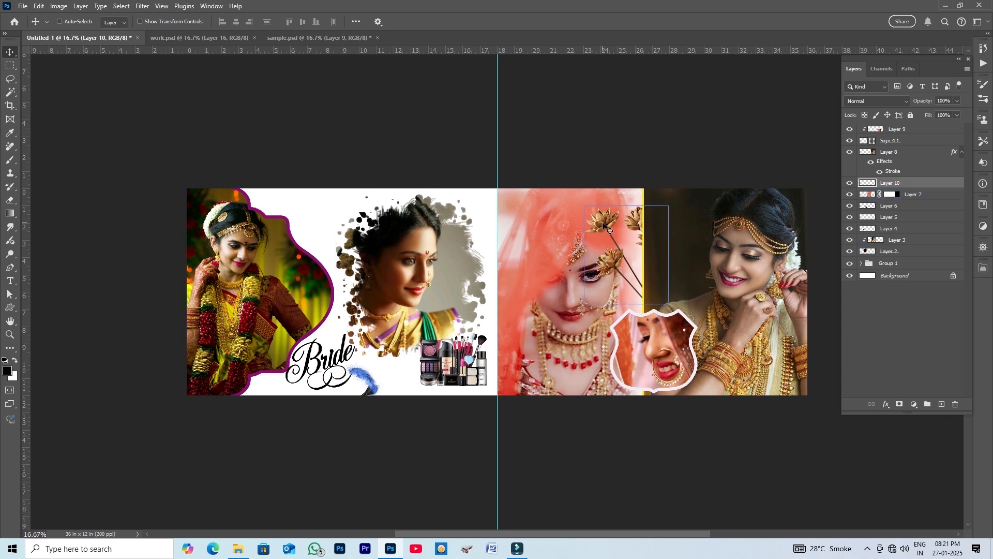
{"action": "left_click_drag", "start_coordinate": [604, 224], "coordinate": [593, 213]}
{"action": "key", "text": "ctrl+t"}
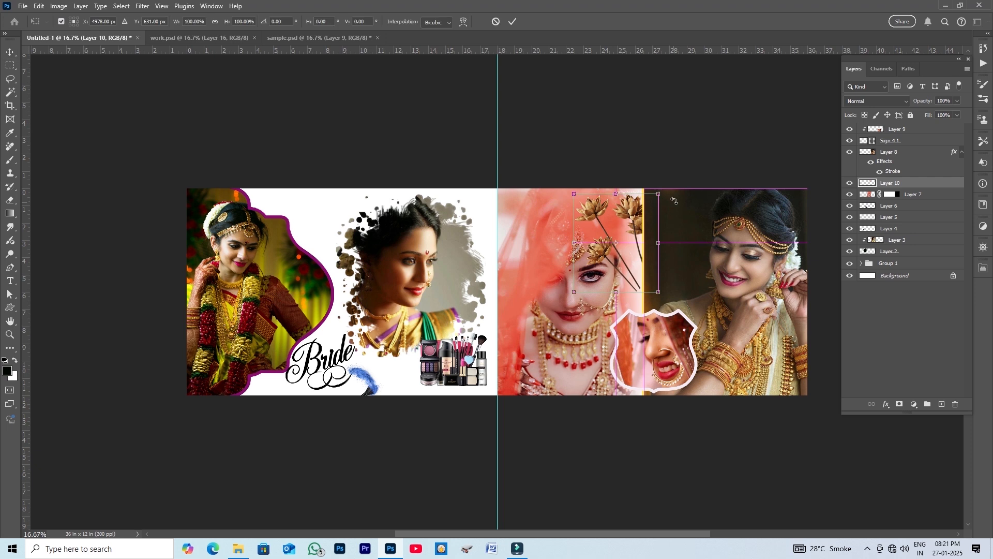
{"action": "left_click_drag", "start_coordinate": [683, 184], "coordinate": [636, 221]}
{"action": "left_click", "coordinate": [514, 22]}
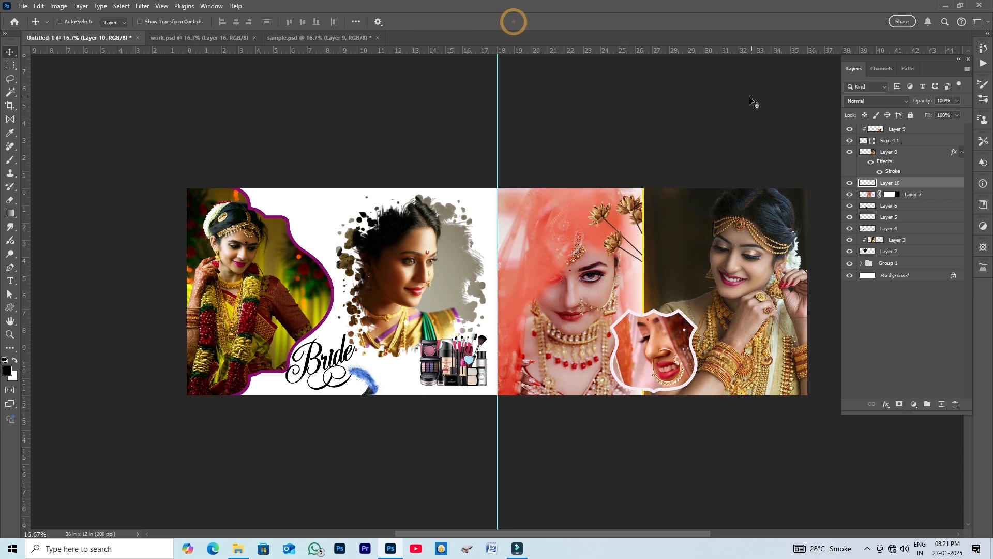